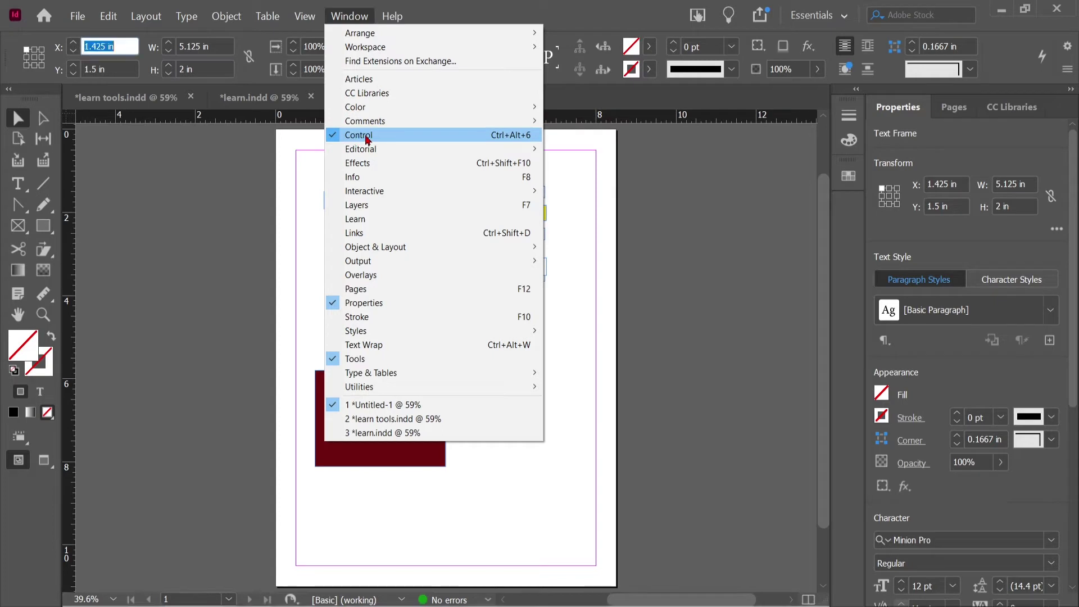
# Select the text frame and then the dark red rectangle to compare the Control panel options for each.
pyautogui.click(251, 82)
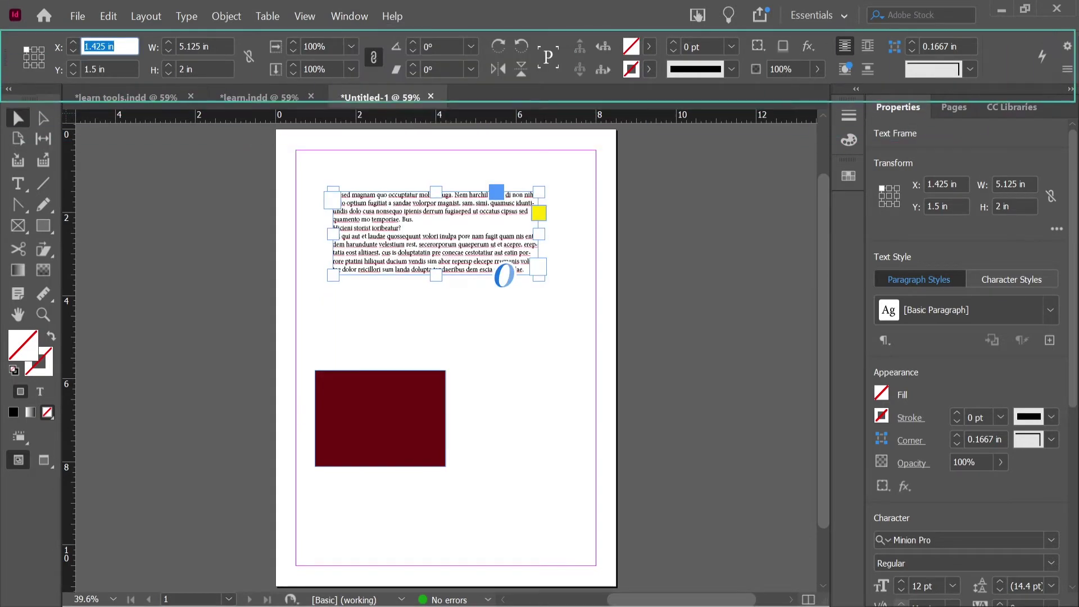
pyautogui.click(433, 243)
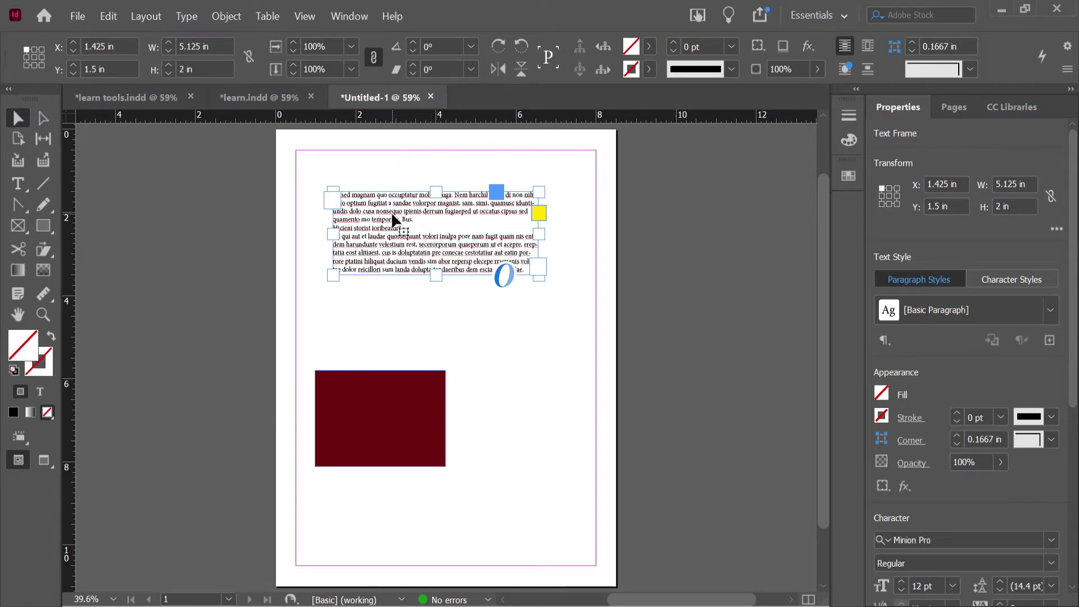
pyautogui.click(398, 402)
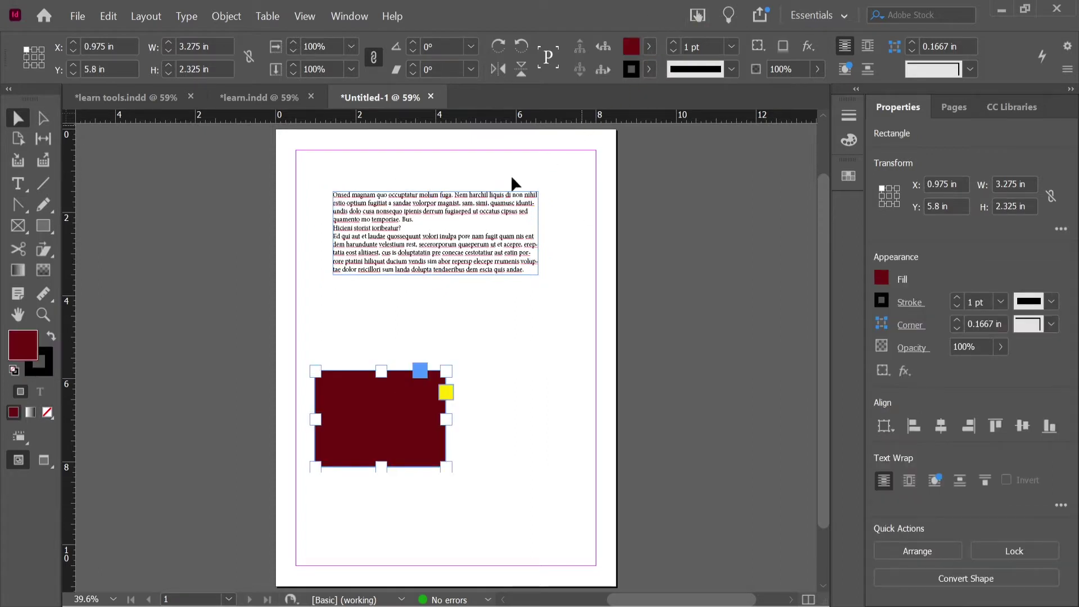
# Enter the text frame and select its paragraph text to examine the character formatting controls.
pyautogui.click(398, 242)
pyautogui.doubleClick(399, 242)
pyautogui.click(399, 238)
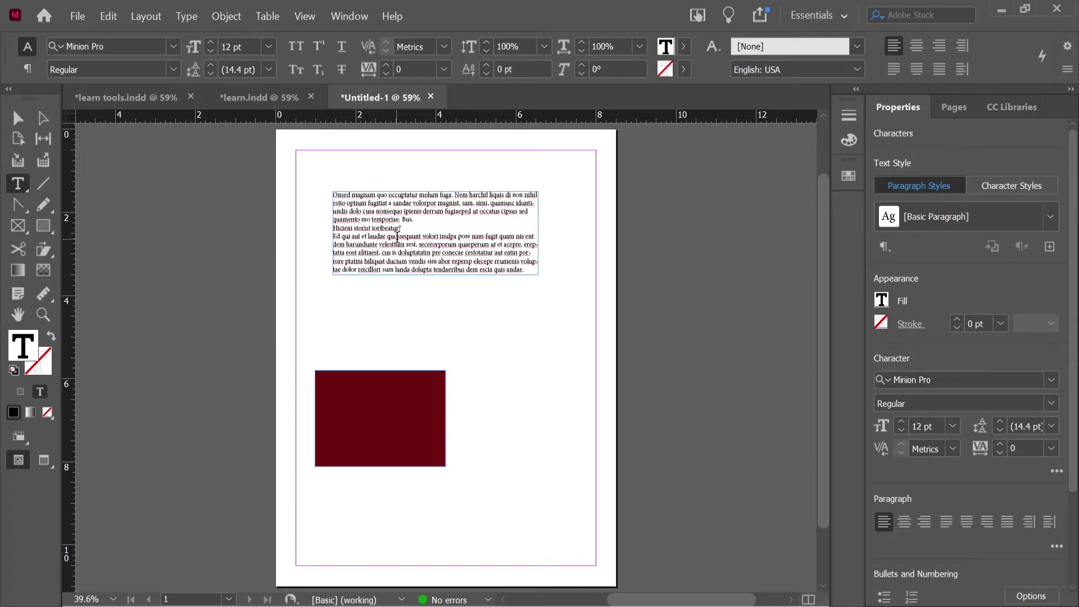
pyautogui.doubleClick(402, 237)
pyautogui.moveTo(339, 200); pyautogui.dragTo(549, 269)
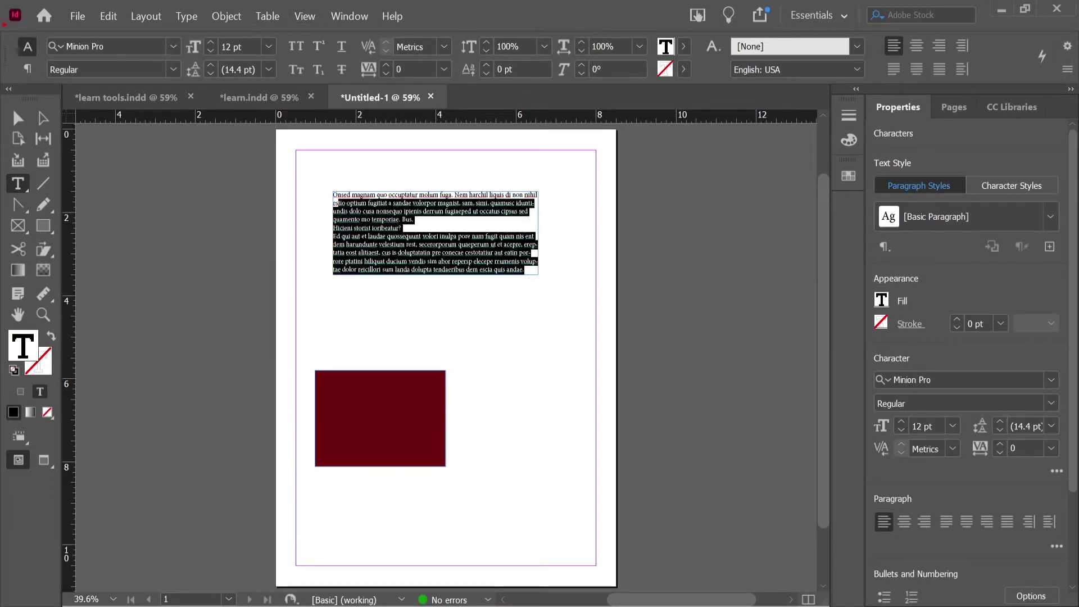
pyautogui.moveTo(2, 34); pyautogui.dragTo(1077, 86)
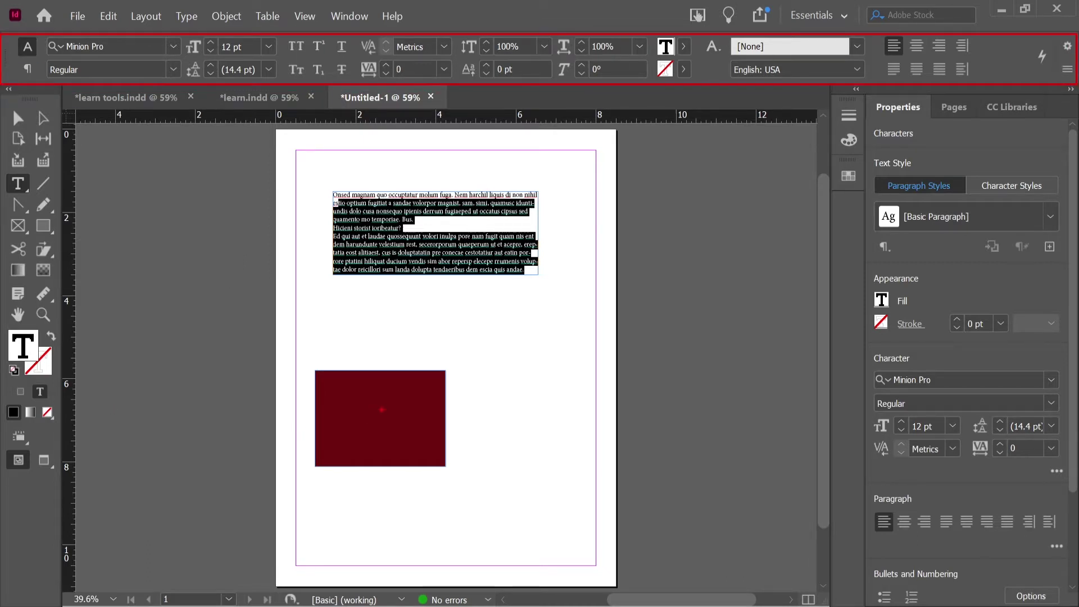
# Use the center reference point and move the dark red rectangle to about X 4.25 in, Y 6.6625 in.
pyautogui.press('Escape')
pyautogui.click(388, 401)
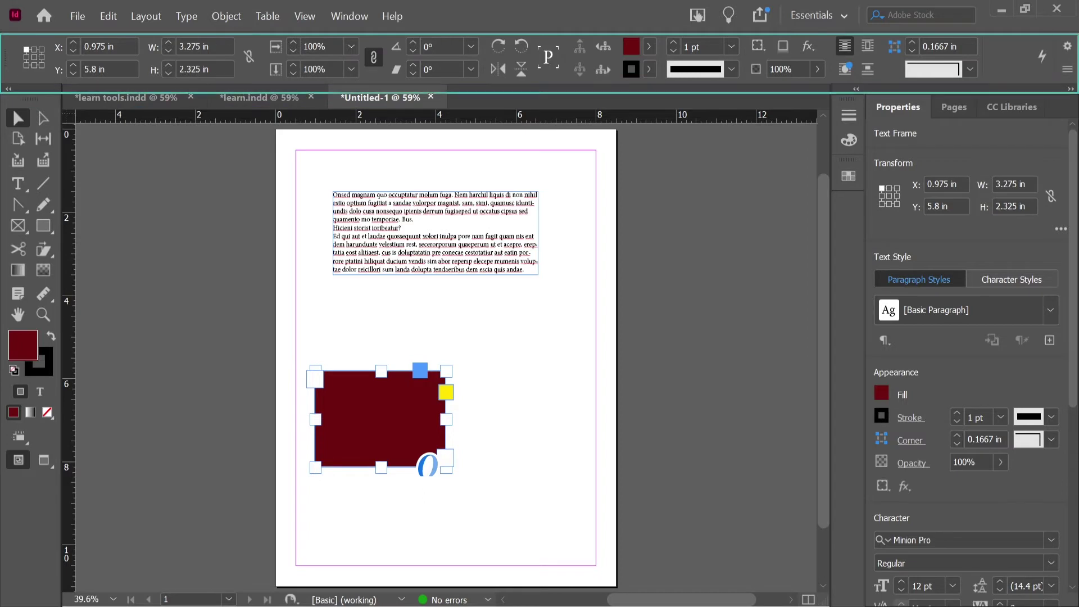
pyautogui.moveTo(350, 387); pyautogui.dragTo(406, 375)
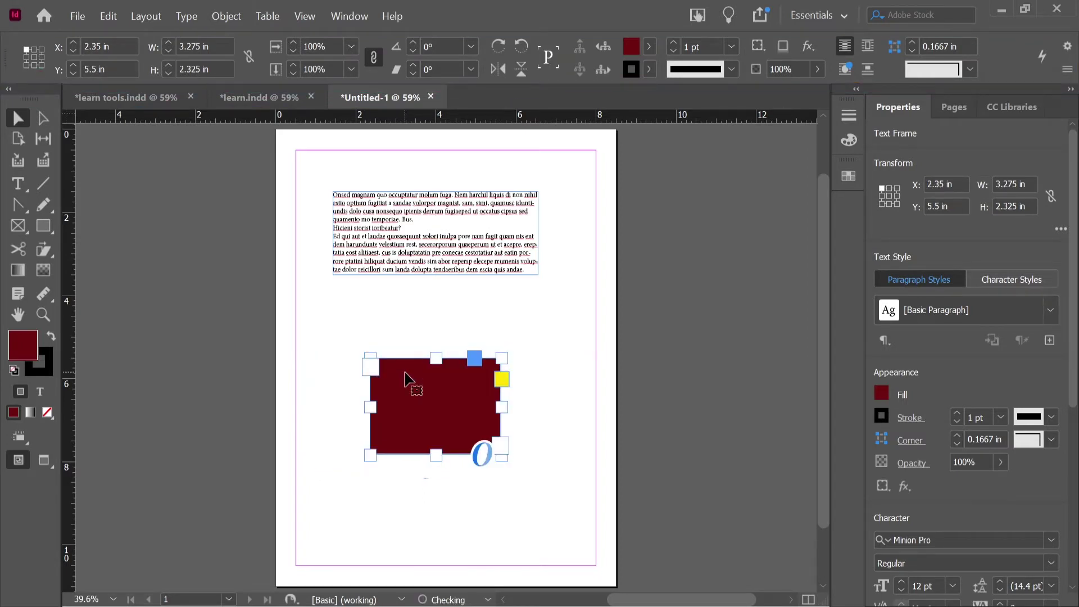
pyautogui.click(33, 57)
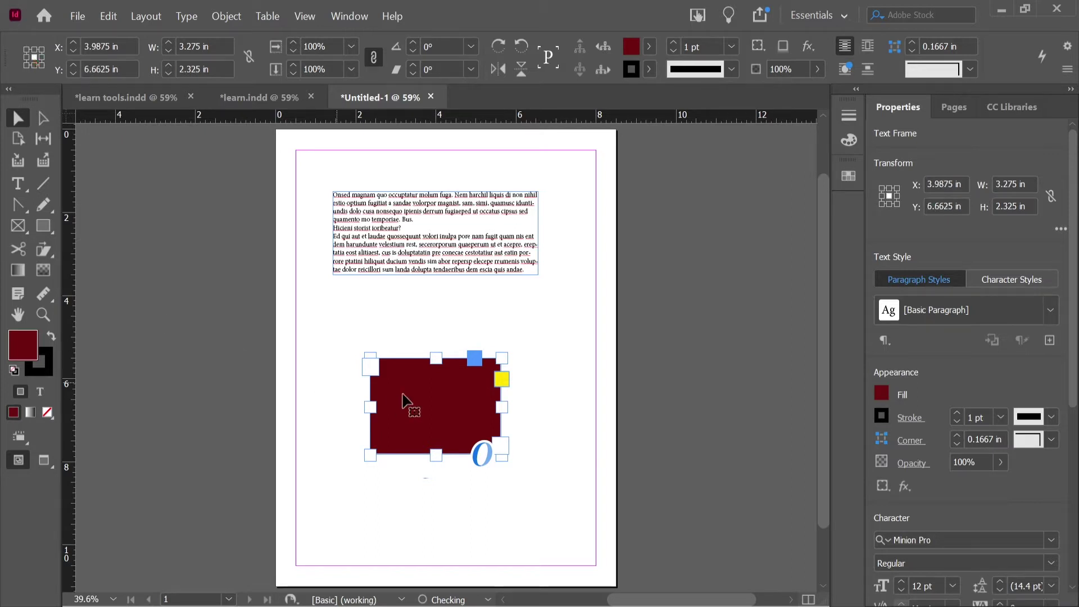
pyautogui.moveTo(415, 398); pyautogui.dragTo(434, 414)
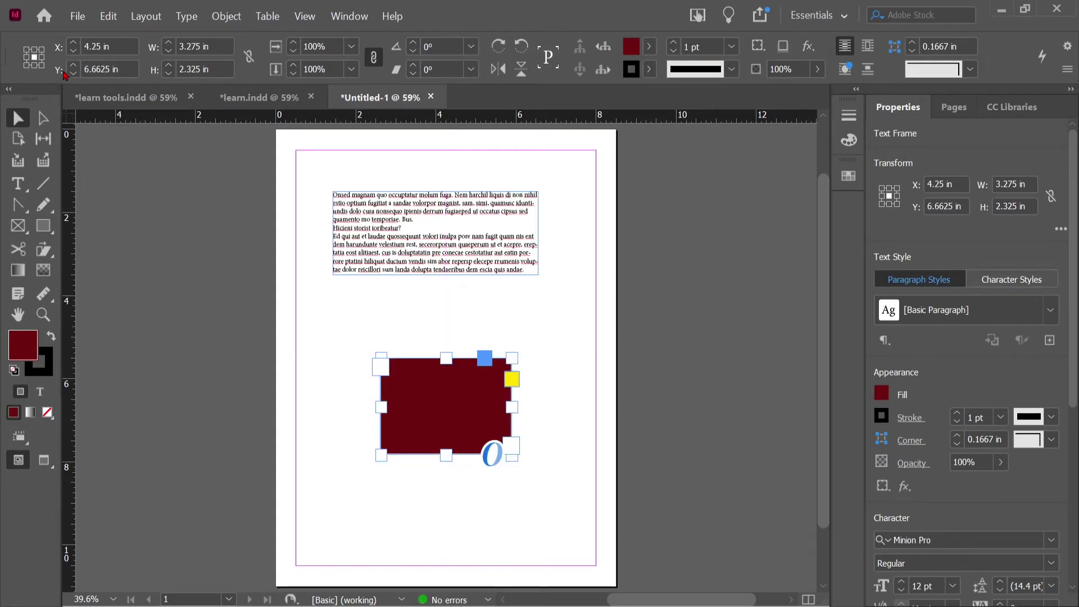
# Adjust the rectangle's horizontal position in increments, ending at X 4.125 in.
pyautogui.click(73, 44)
pyautogui.click(74, 55)
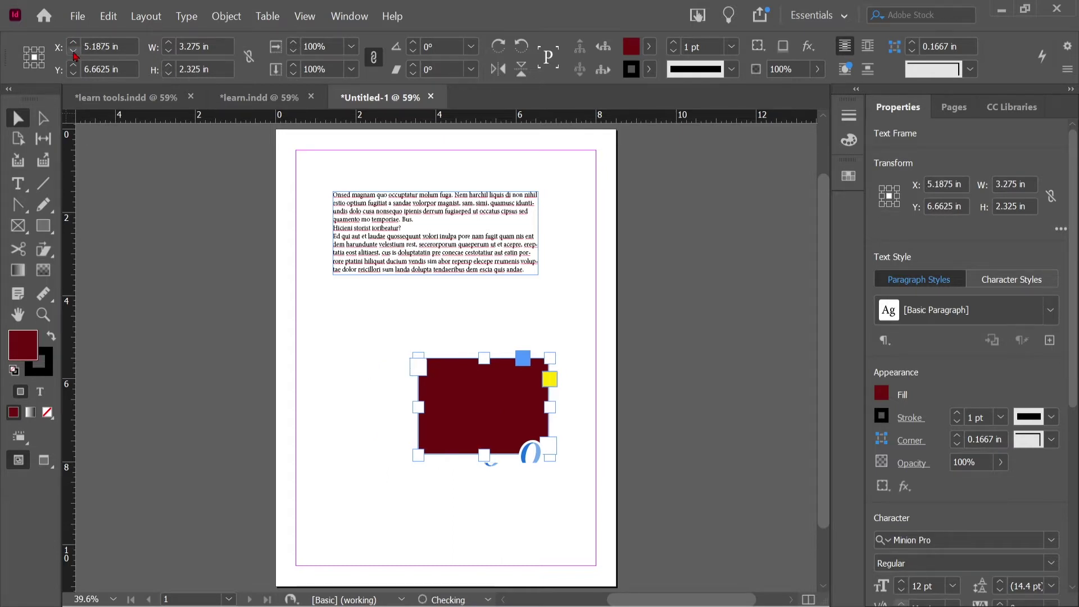
pyautogui.click(74, 55)
pyautogui.click(74, 54)
pyautogui.click(74, 53)
pyautogui.click(75, 52)
pyautogui.click(74, 53)
pyautogui.click(74, 53)
pyautogui.click(74, 53)
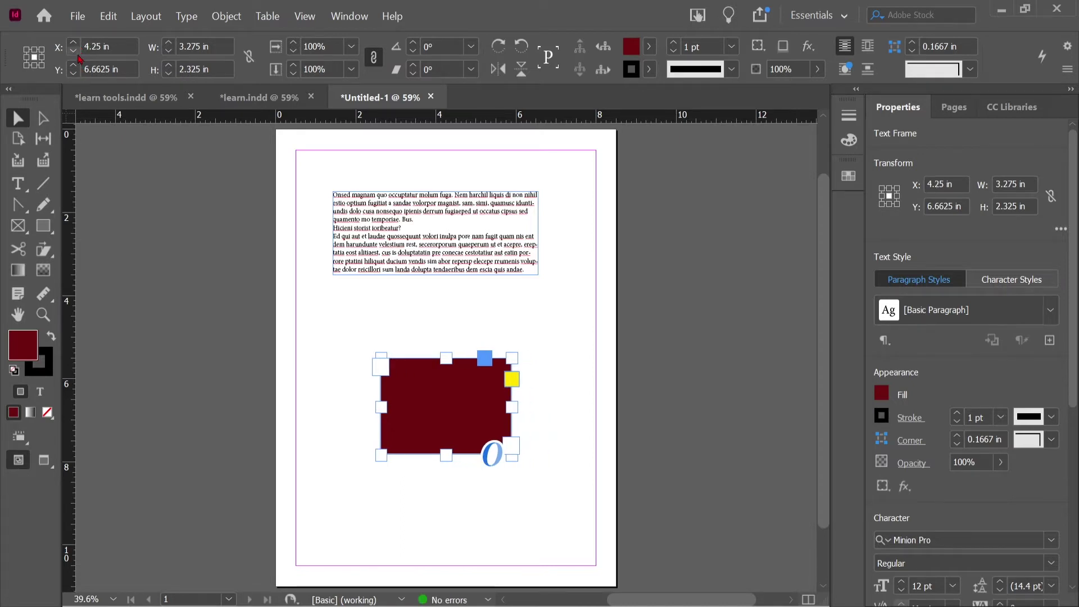
pyautogui.click(75, 52)
pyautogui.click(74, 52)
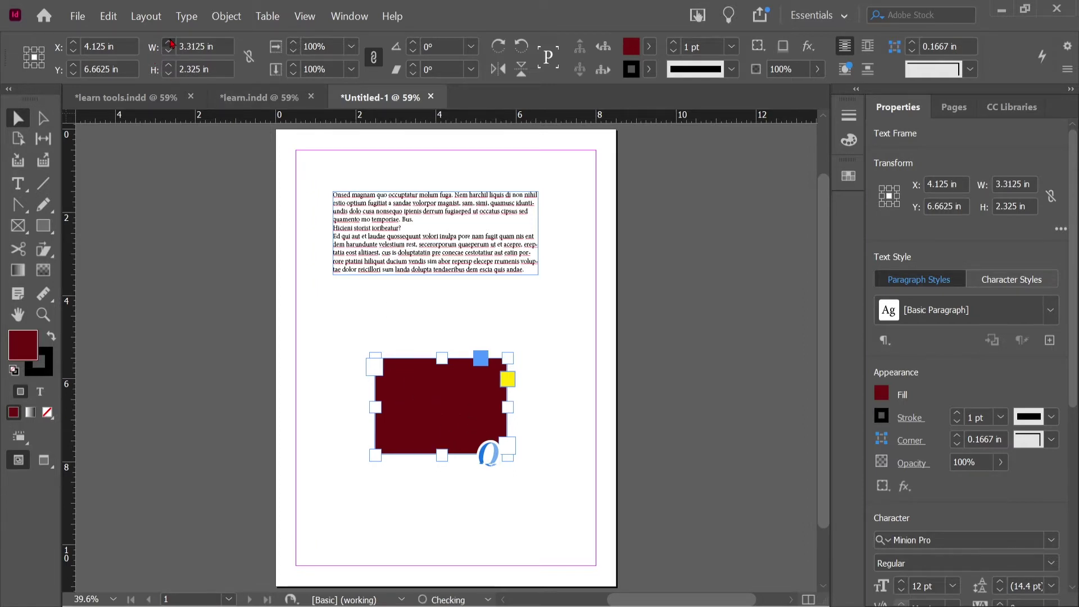
# Set the rectangle's width to 3.75 in and its height to 2.375 in.
pyautogui.click(168, 44)
pyautogui.click(169, 51)
pyautogui.click(169, 51)
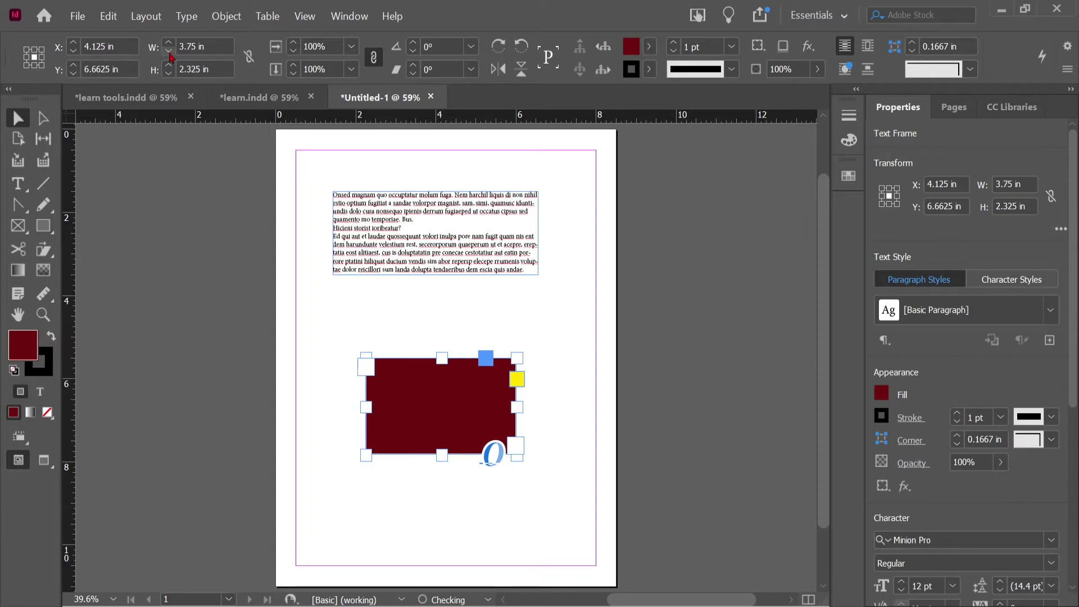
pyautogui.click(168, 66)
pyautogui.click(168, 65)
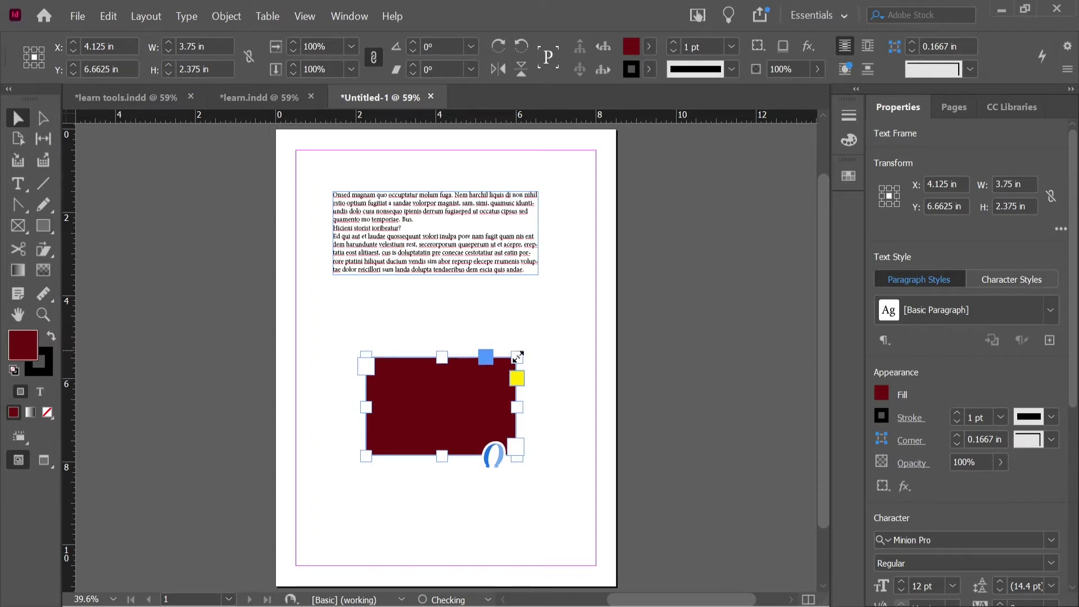
# Resize the rectangle freehand to about 4.425 by 3.225 in and reposition it, undoing the last upward move.
pyautogui.moveTo(518, 355); pyautogui.dragTo(543, 322)
pyautogui.moveTo(486, 378); pyautogui.dragTo(451, 375)
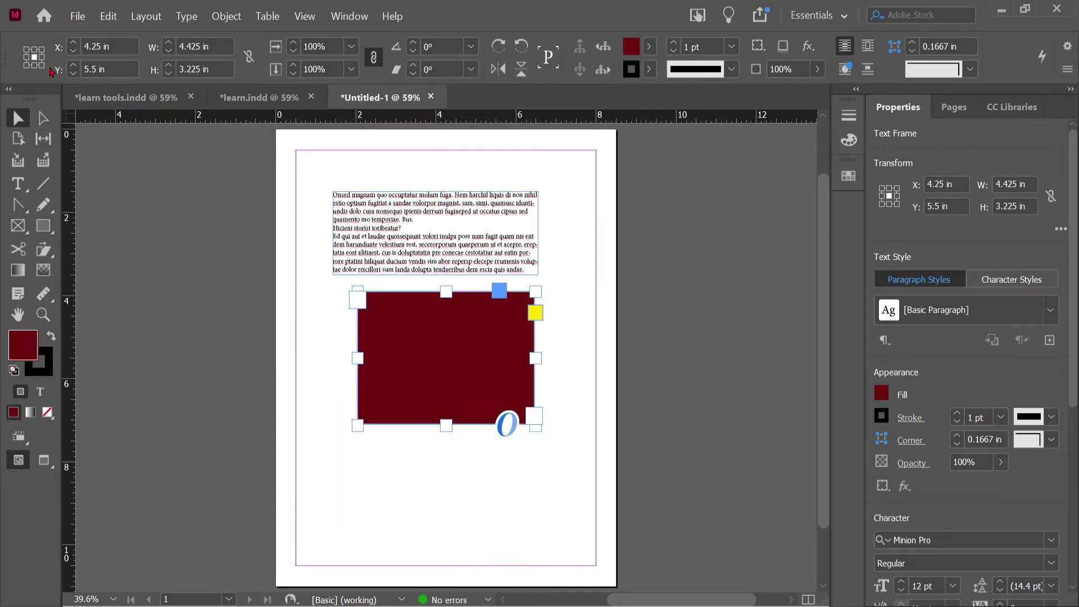
pyautogui.hotkey('ctrl', 'z')
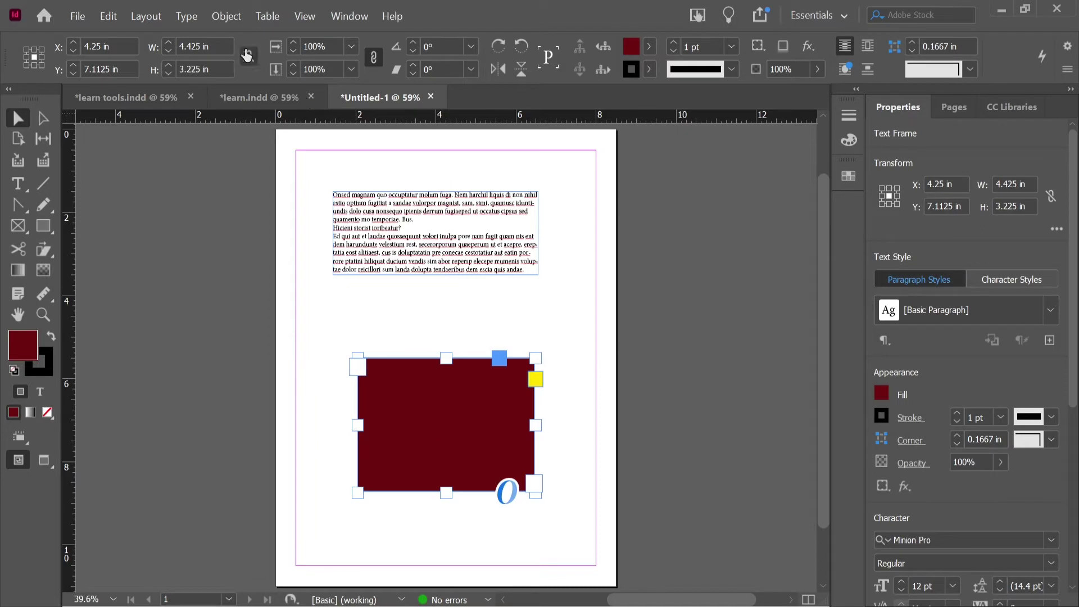
# Scale the rectangle successively by 110%, 75%, 75% and 150%.
pyautogui.click(352, 47)
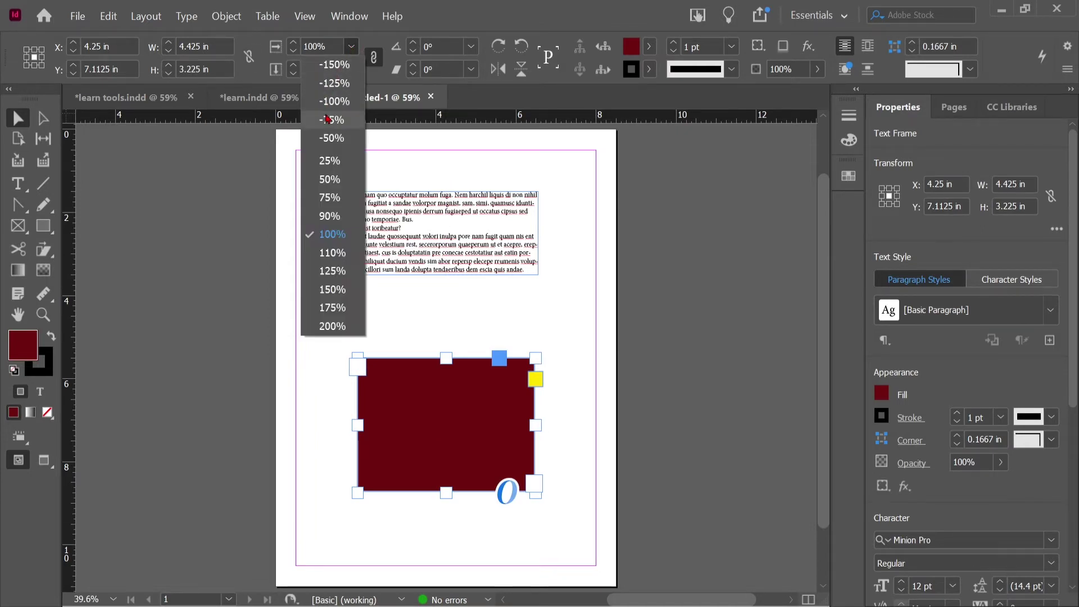
pyautogui.click(324, 253)
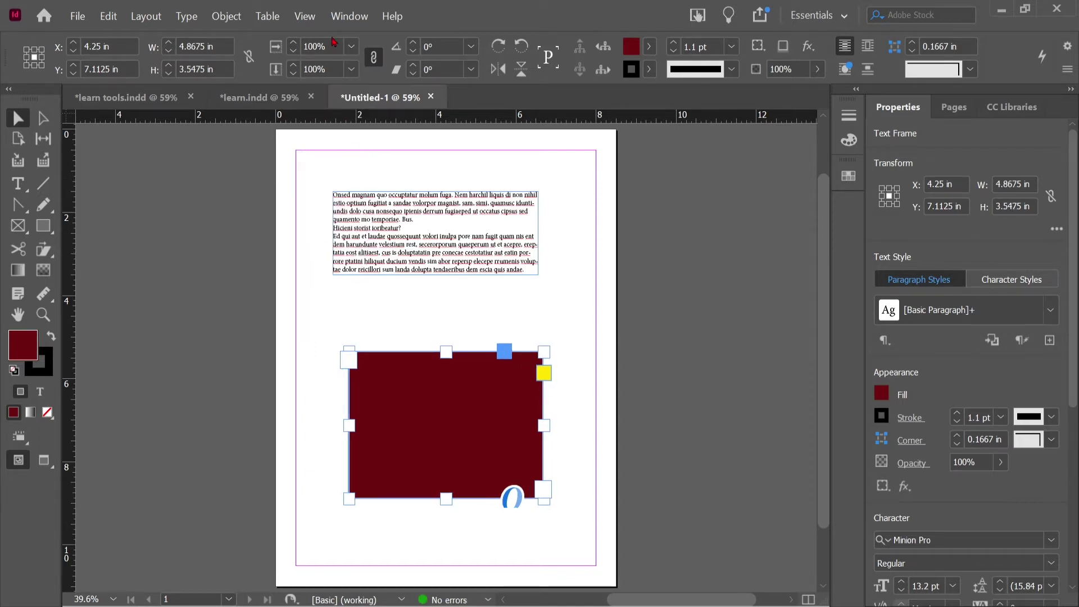
pyautogui.click(311, 207)
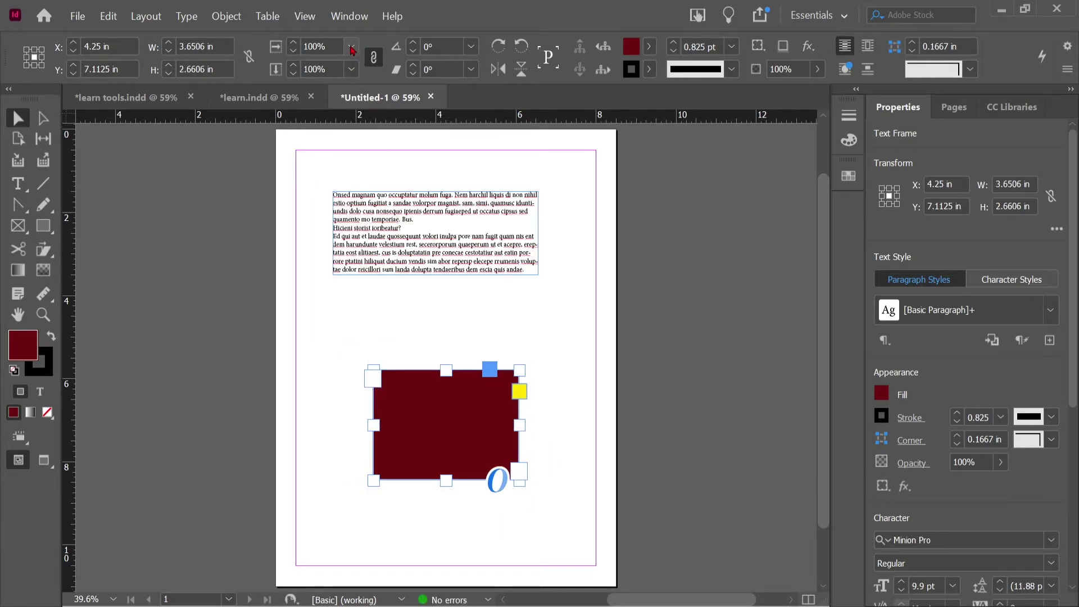
pyautogui.click(352, 47)
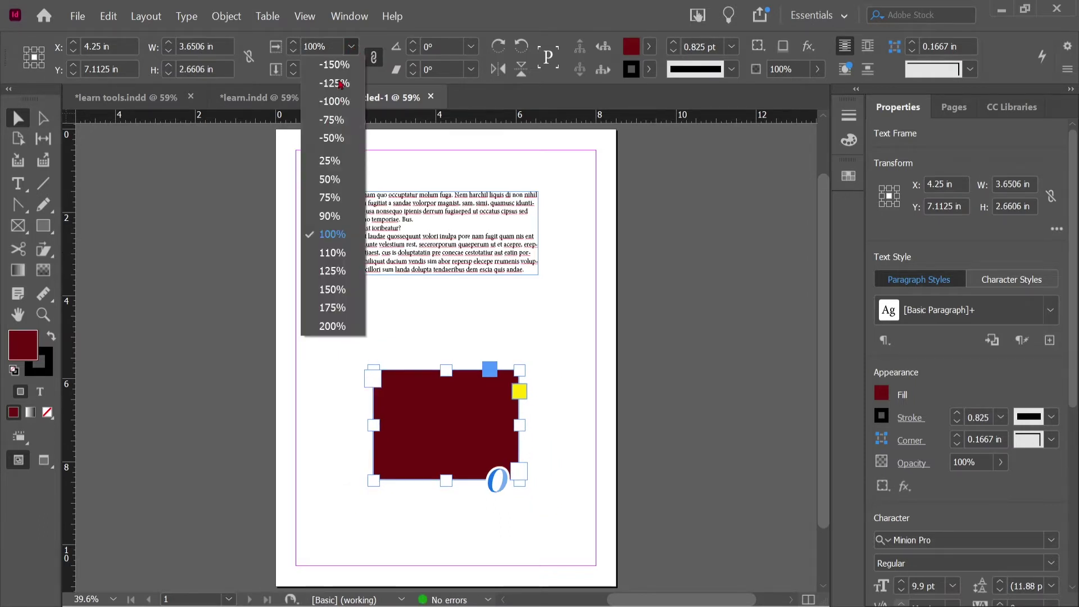
pyautogui.click(312, 206)
pyautogui.click(351, 47)
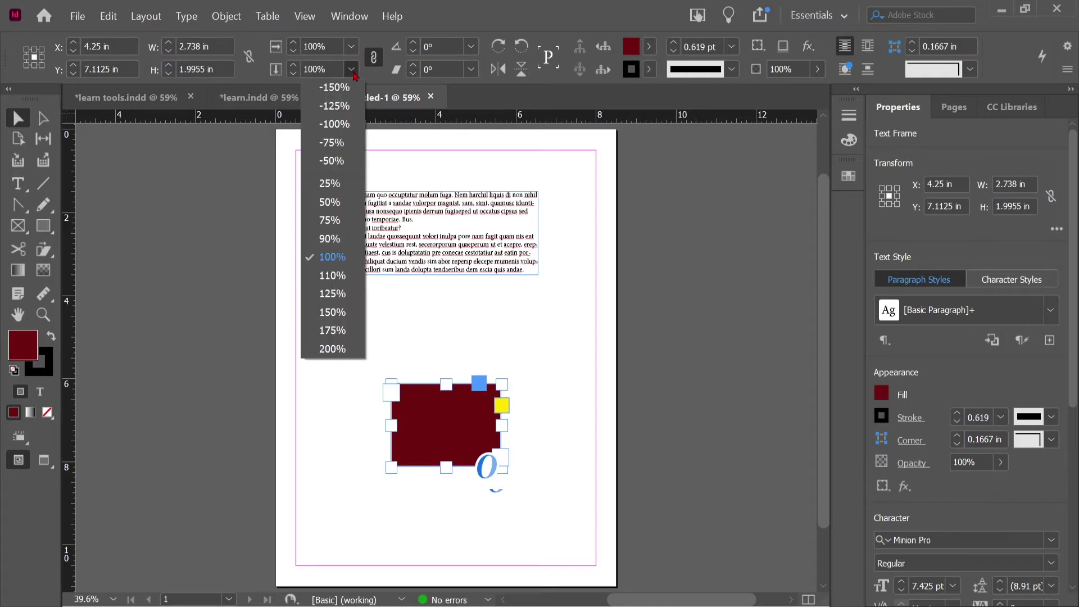
pyautogui.click(324, 312)
# Constrain the rectangle's width and height proportions, scaling it by 110% and setting its height to 4 in.
pyautogui.click(249, 57)
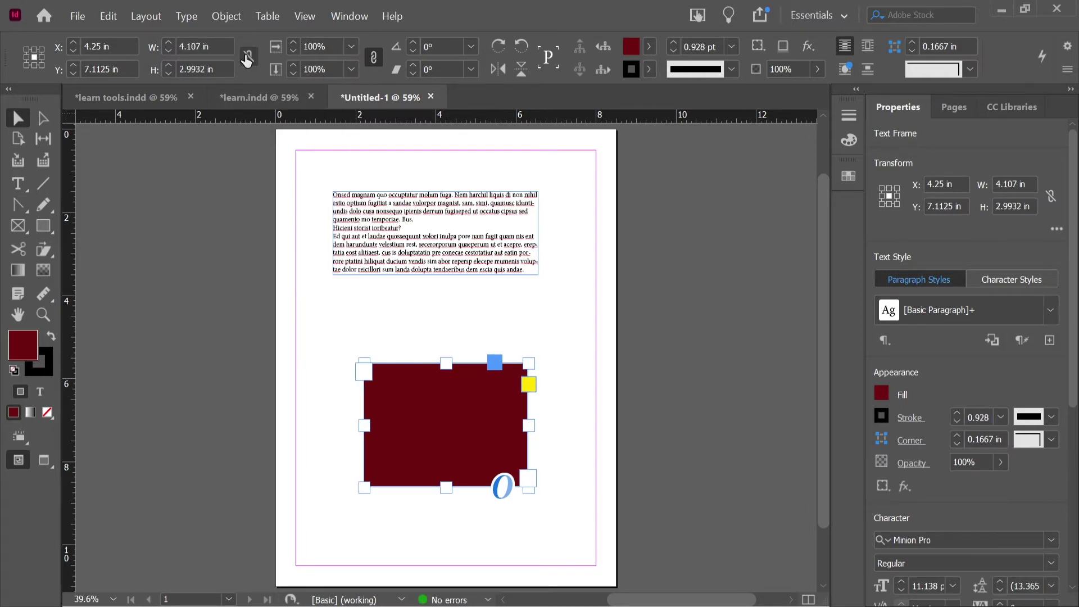
pyautogui.click(352, 48)
pyautogui.click(337, 277)
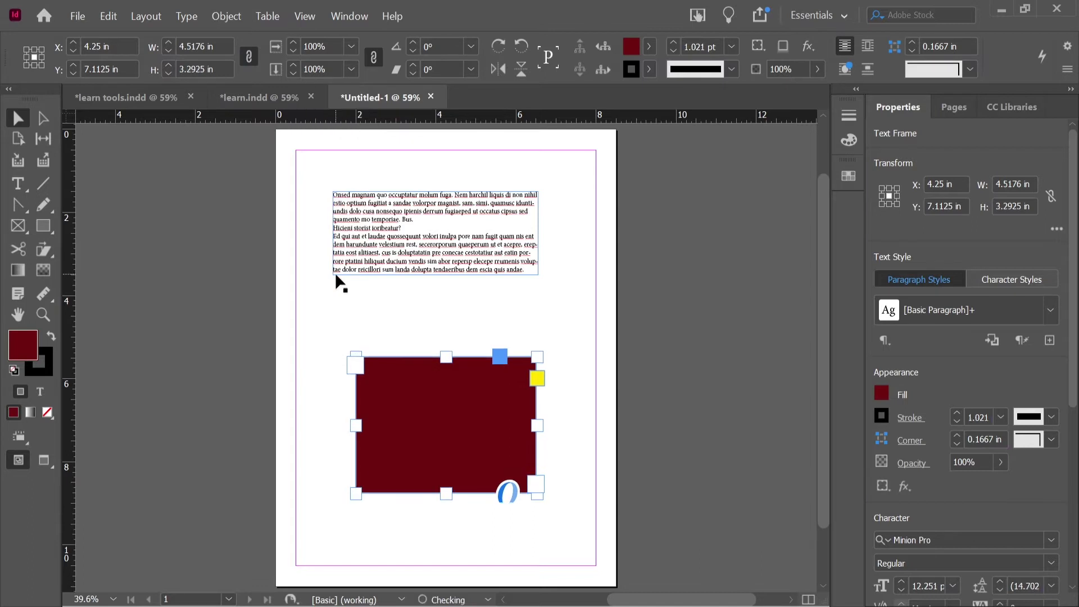
pyautogui.click(352, 47)
pyautogui.click(345, 70)
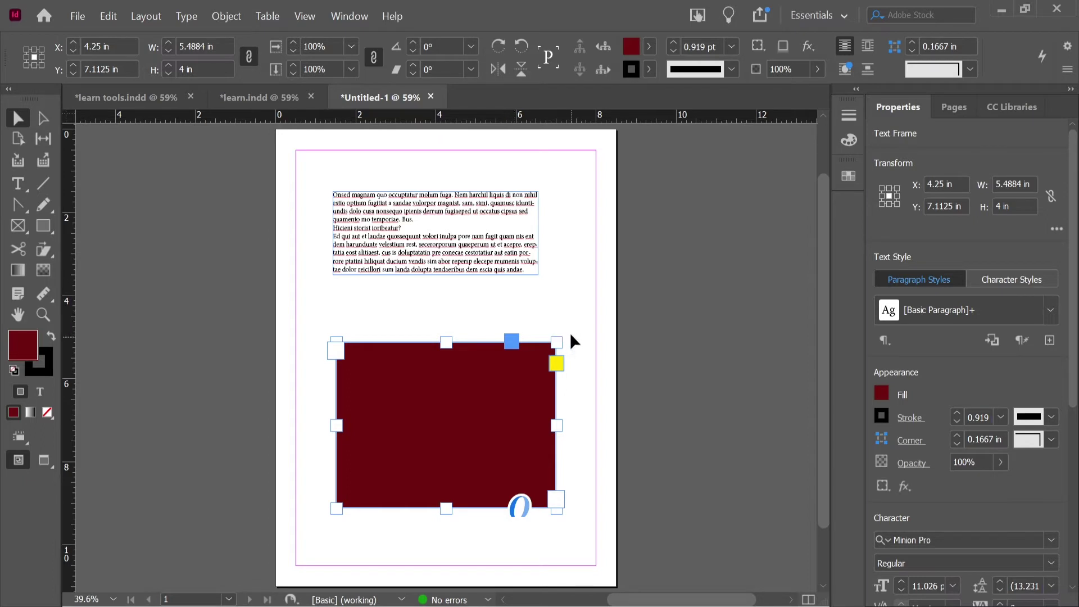
# Rotate the rectangle freehand, trying the Rotate tool, and set its rotation angle to 90°.
pyautogui.moveTo(559, 337)
pyautogui.mouseDown()
pyautogui.moveTo(531, 270)
pyautogui.moveTo(573, 342)
pyautogui.mouseUp()
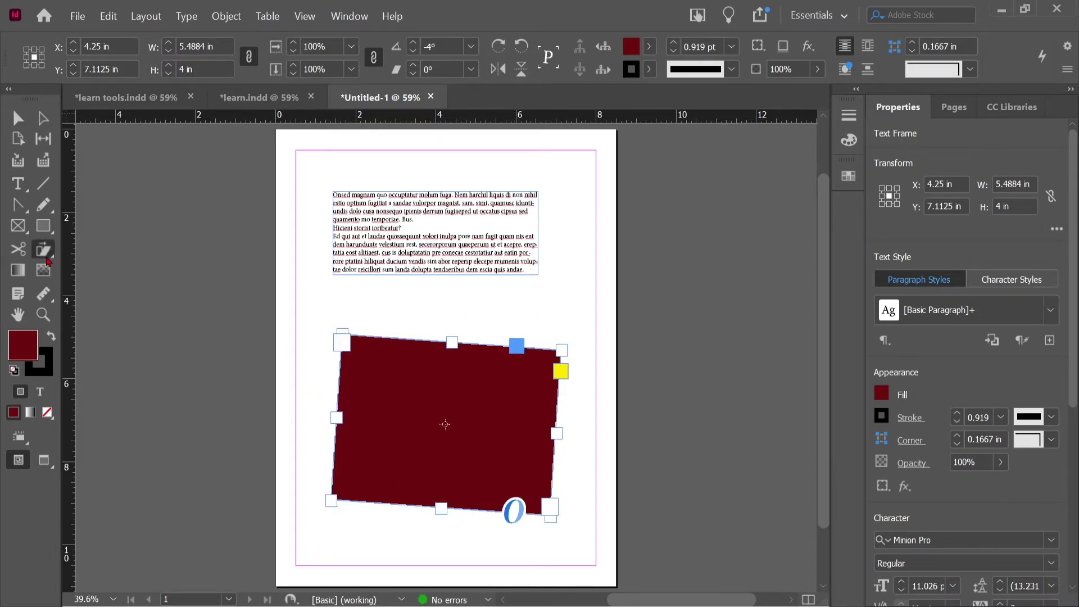
pyautogui.press('r')
pyautogui.moveTo(410, 292); pyautogui.dragTo(322, 302)
pyautogui.click(412, 47)
pyautogui.write('90')
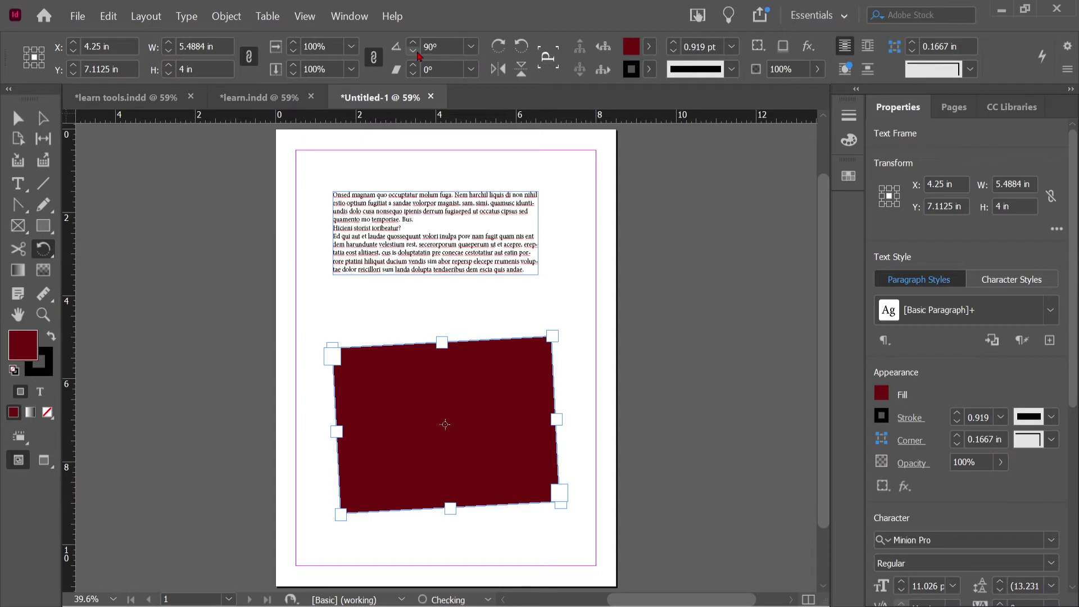
pyautogui.press('Return')
# Shear the rectangle, first with a shear angle of 5° and then 15°.
pyautogui.click(440, 67)
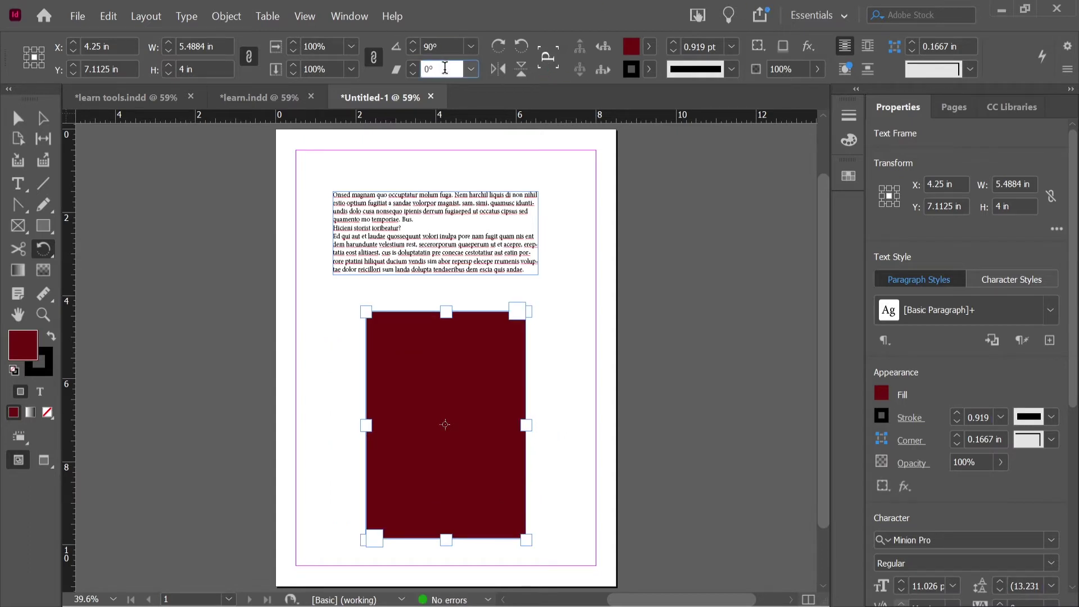
pyautogui.click(43, 249)
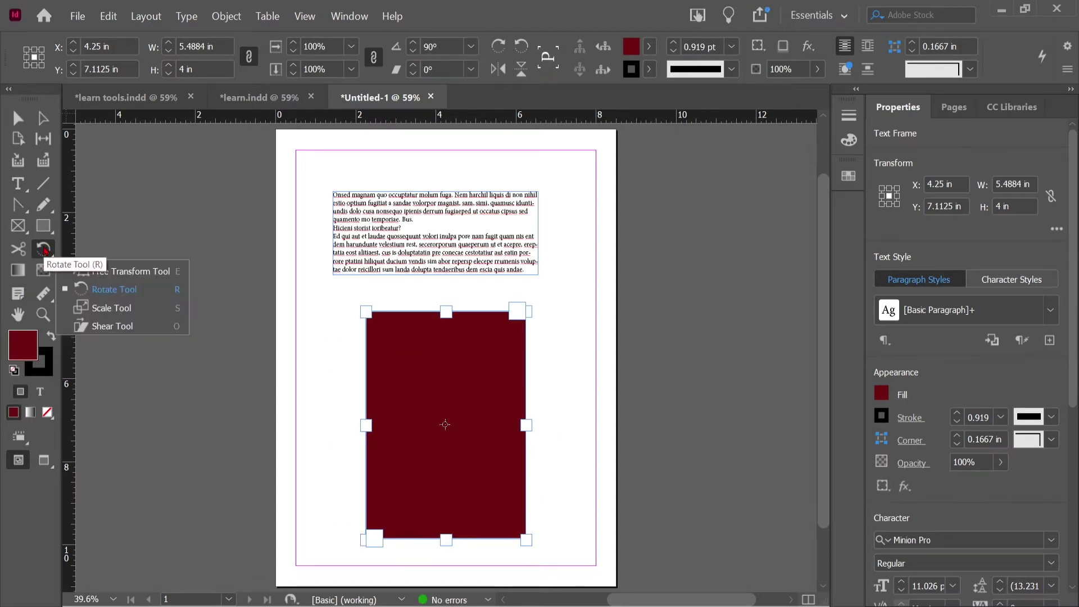
pyautogui.click(447, 71)
pyautogui.doubleClick(452, 70)
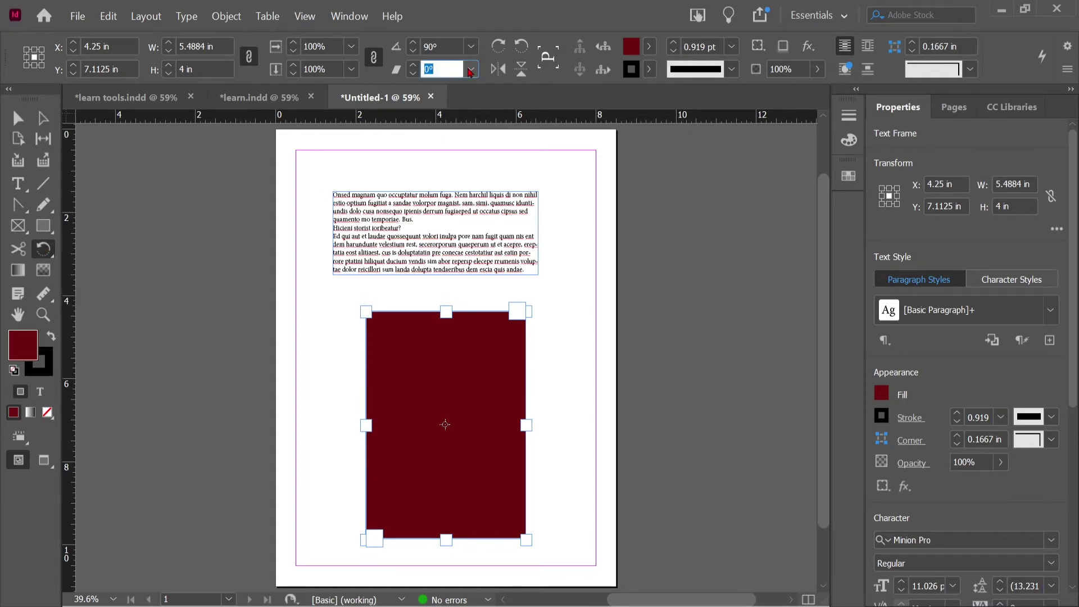
pyautogui.press('Return')
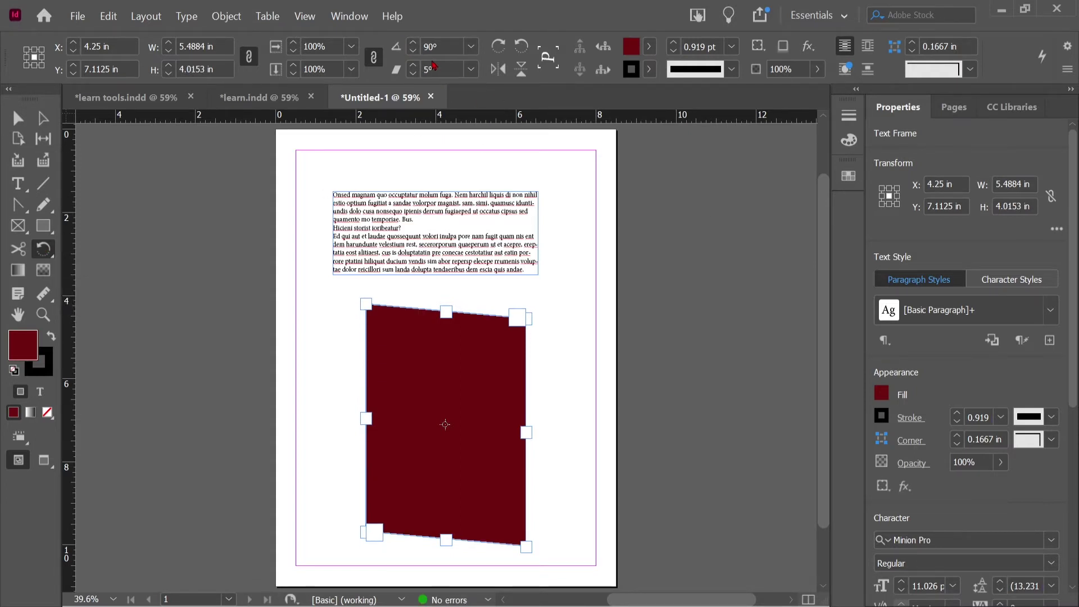
pyautogui.doubleClick(441, 71)
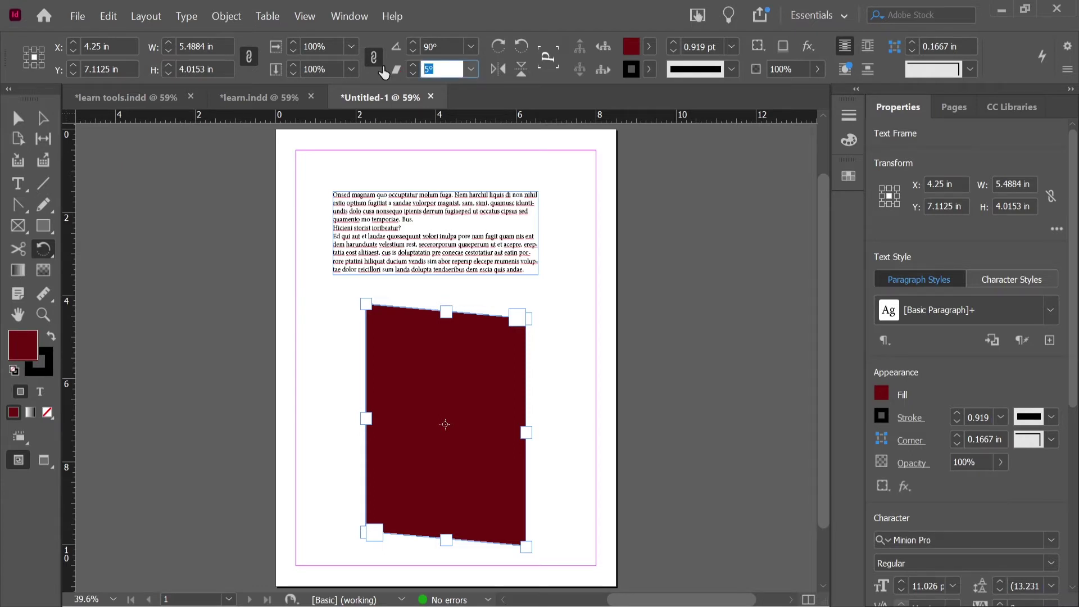
pyautogui.write('15')
pyautogui.press('Return')
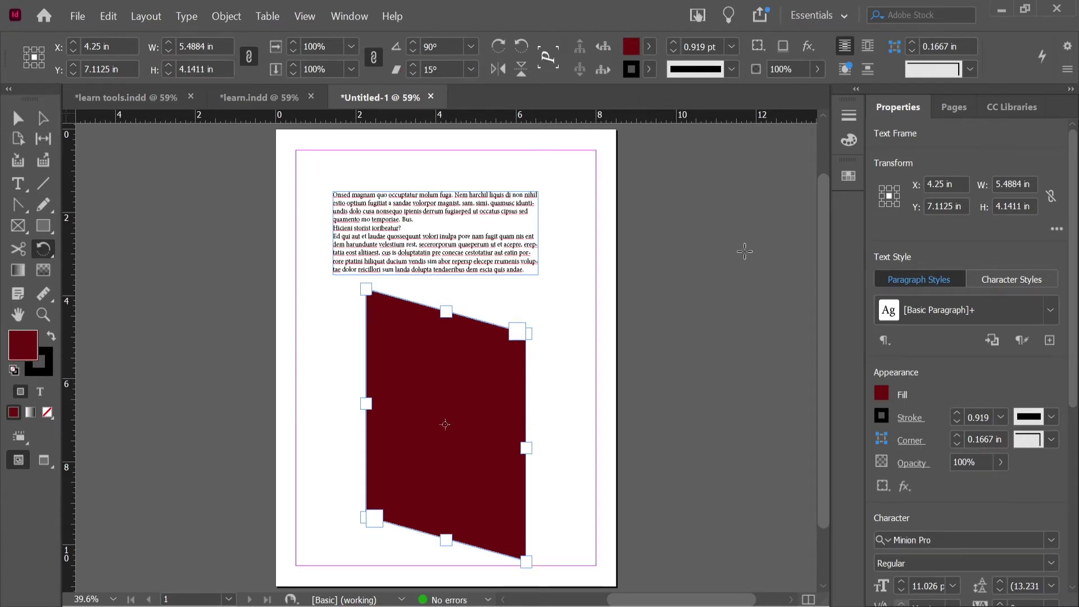
# Rotate the sheared rectangle 90° clockwise twice.
pyautogui.click(498, 46)
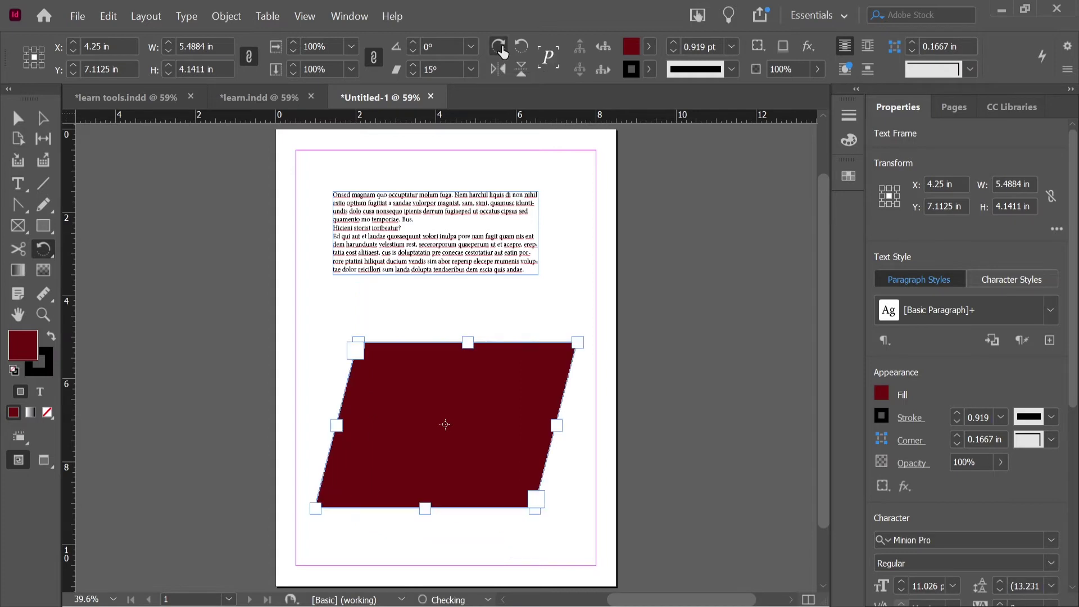
pyautogui.click(500, 49)
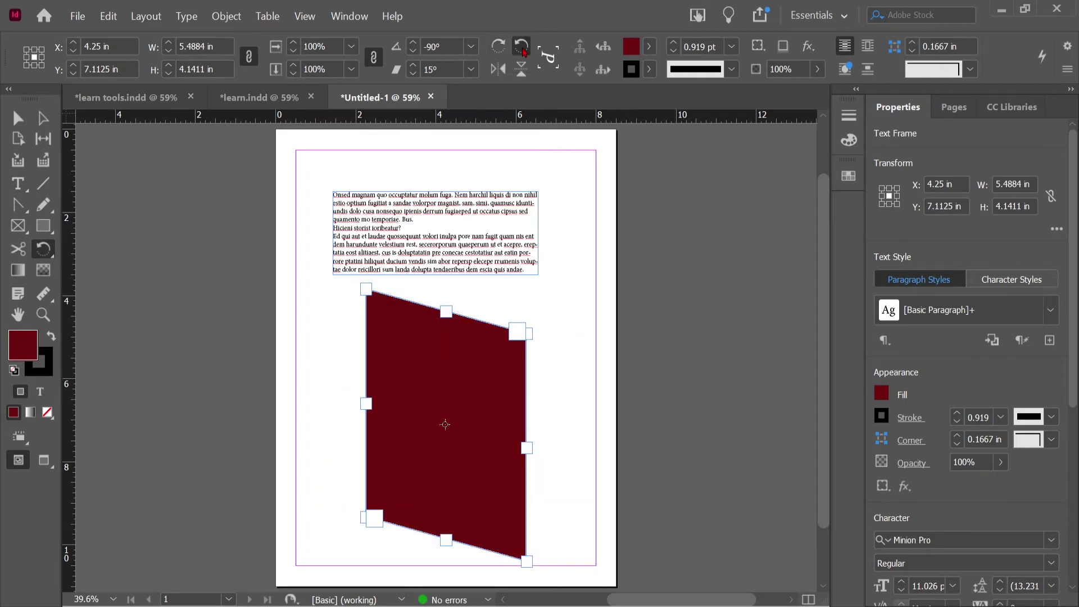
# Rotate the sheared rectangle 90° anticlockwise and back, and flip it vertically and horizontally.
pyautogui.click(521, 49)
pyautogui.click(498, 47)
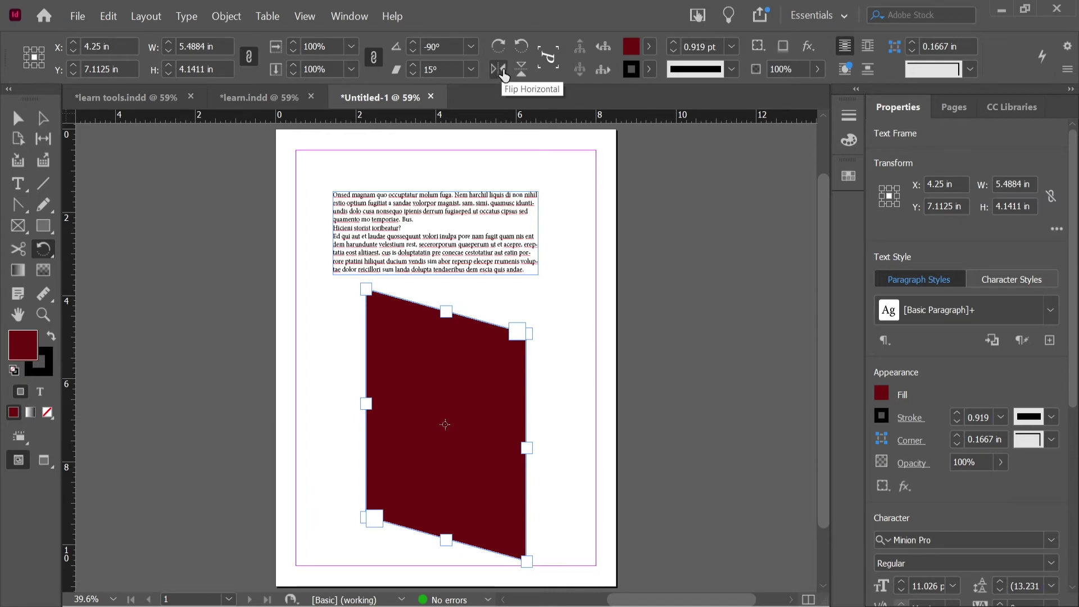
pyautogui.click(521, 70)
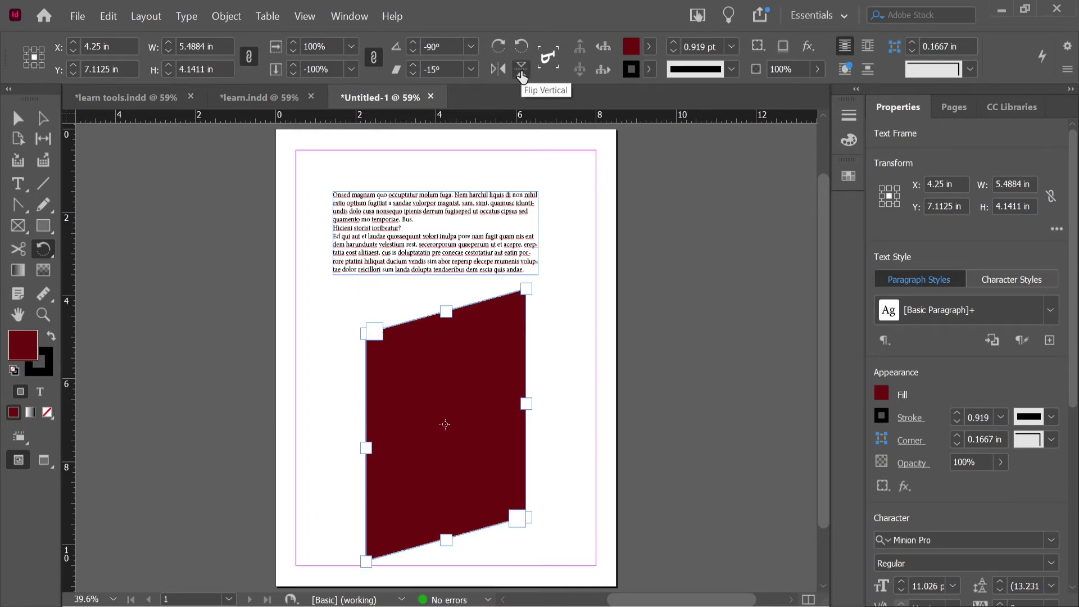
pyautogui.click(521, 71)
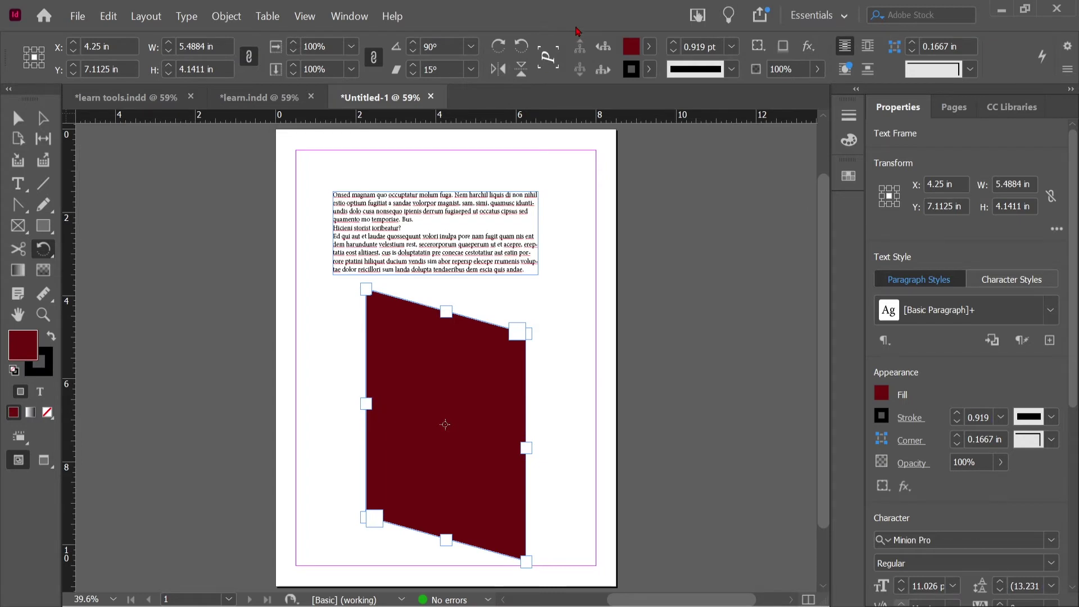
# Switch the selection from the rectangle to the text frame above it and back to the rectangle.
pyautogui.hotkey('ctrl', 'alt', '[')
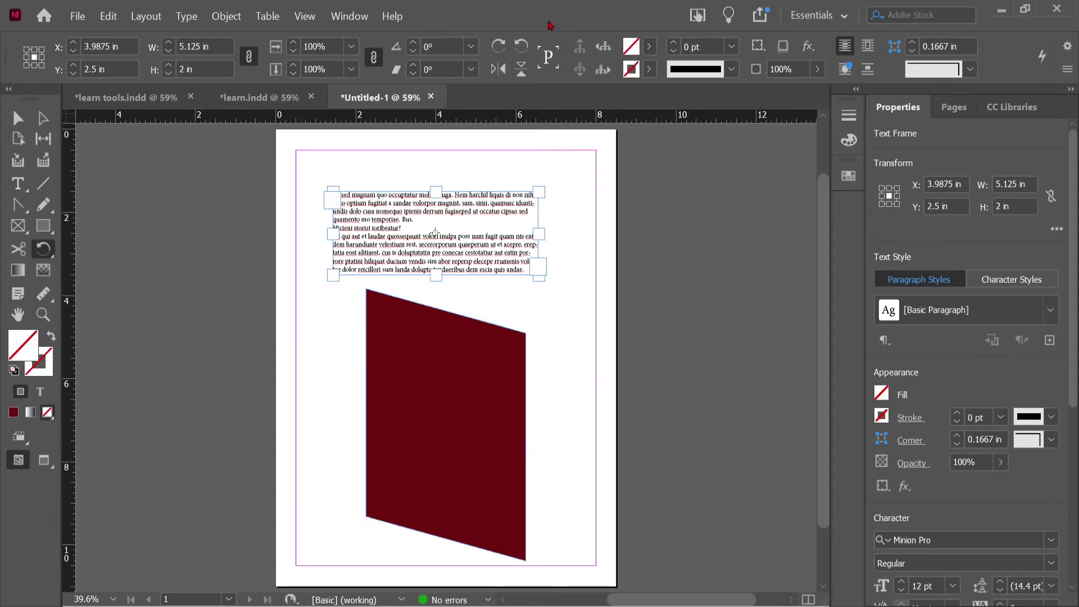
pyautogui.click(604, 73)
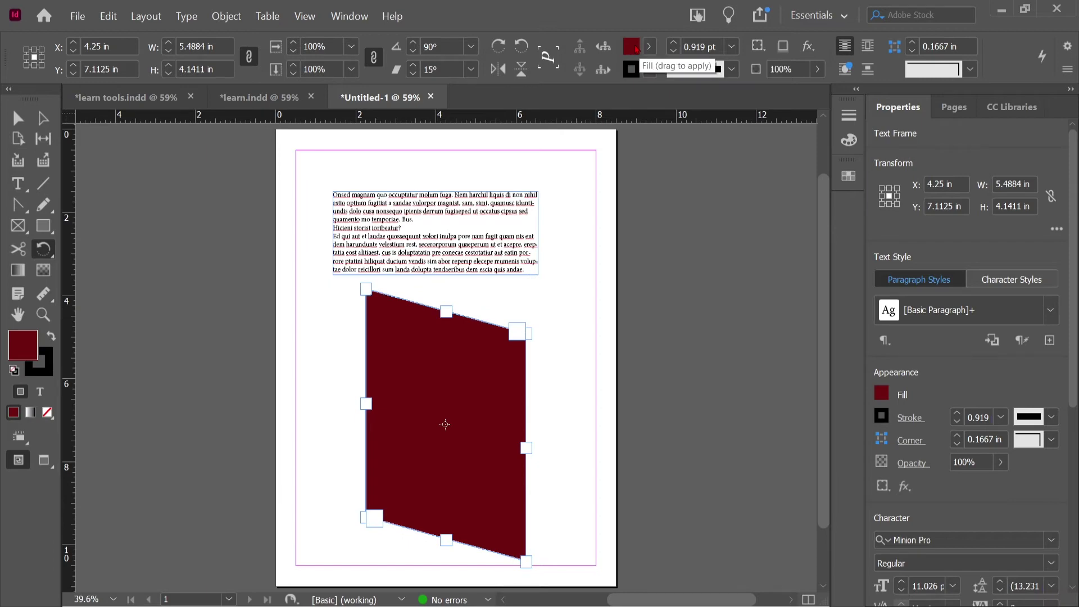
# Change the rectangle's fill to a light green with the Color Picker.
pyautogui.doubleClick(632, 47)
pyautogui.click(321, 207)
pyautogui.click(701, 188)
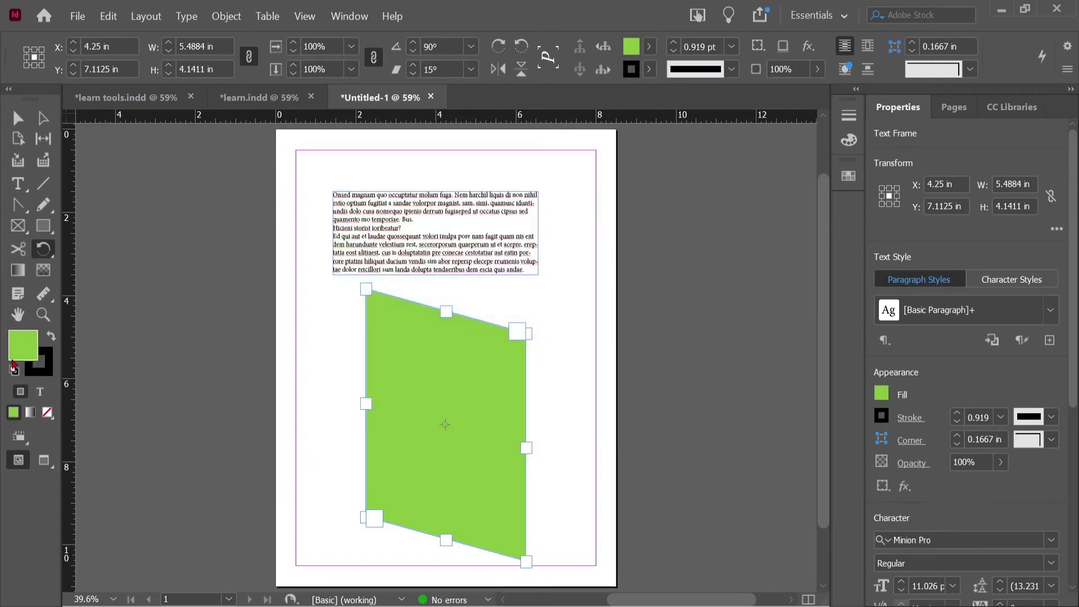
# Set the rectangle's fill to dark red 870000 with the Color Picker.
pyautogui.doubleClick(25, 344)
pyautogui.moveTo(458, 349); pyautogui.dragTo(320, 436)
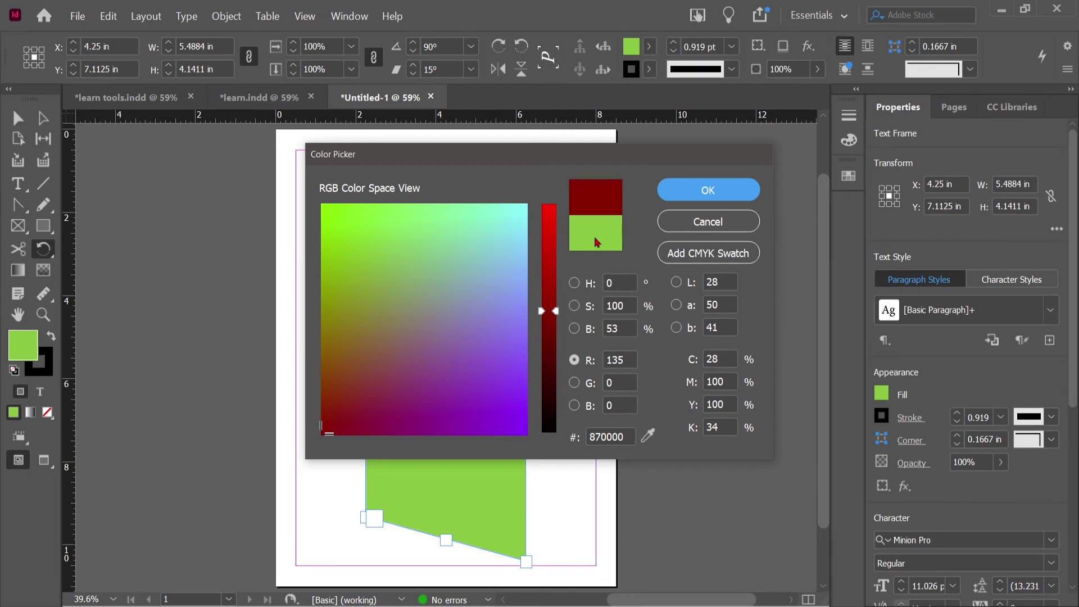
pyautogui.click(692, 191)
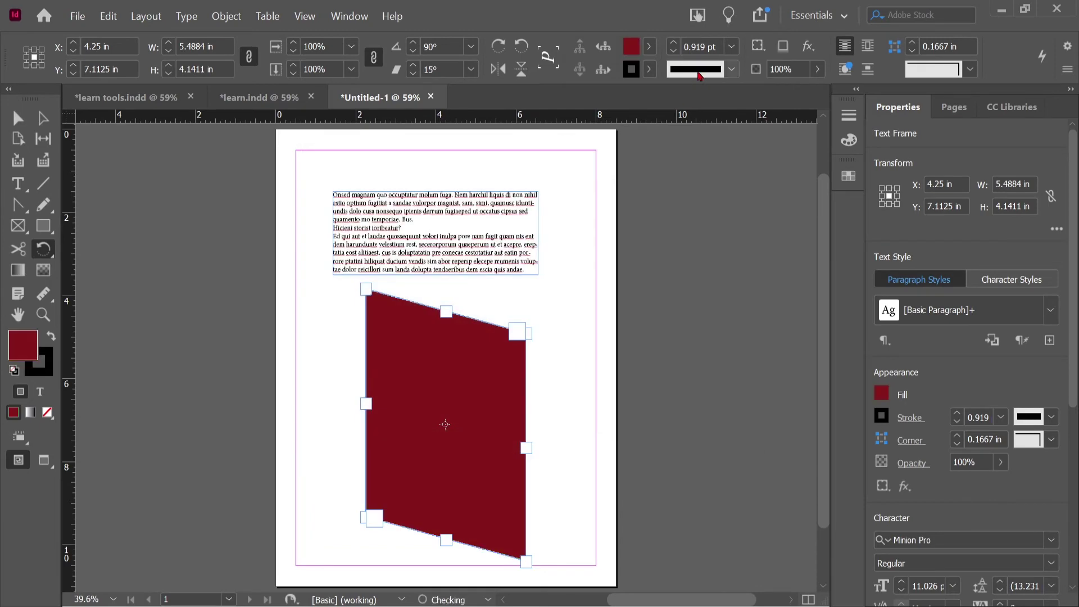
# Change the rectangle's stroke colour to blue with the Color Picker.
pyautogui.doubleClick(632, 69)
pyautogui.moveTo(345, 436)
pyautogui.mouseDown()
pyautogui.moveTo(349, 444)
pyautogui.moveTo(420, 426)
pyautogui.moveTo(513, 423)
pyautogui.mouseUp()
pyautogui.click(708, 189)
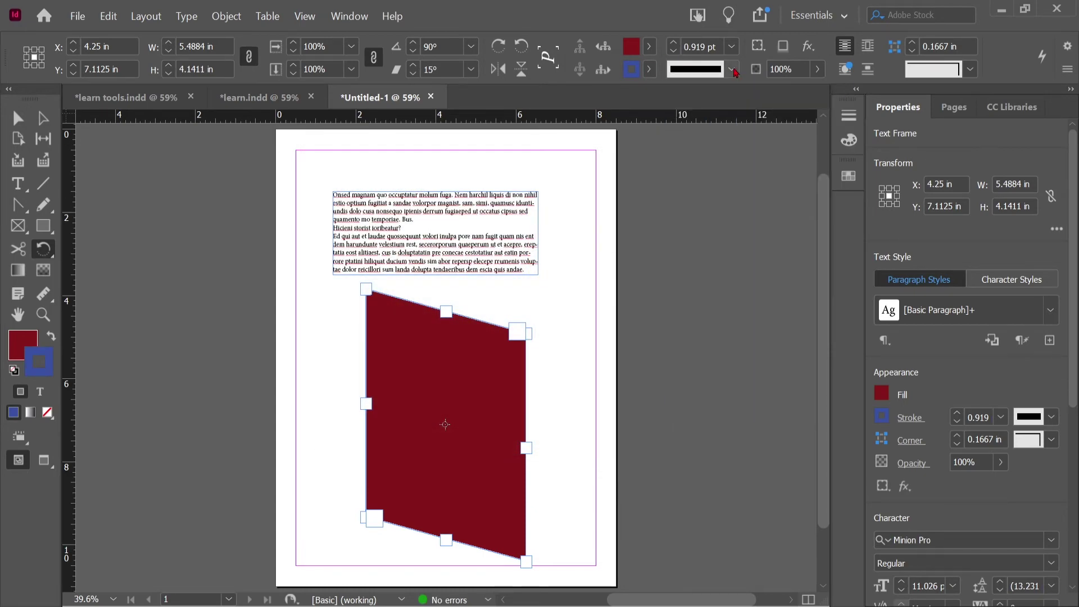
# Set the rectangle's stroke type to Dotted with a weight of 14 pt.
pyautogui.click(732, 70)
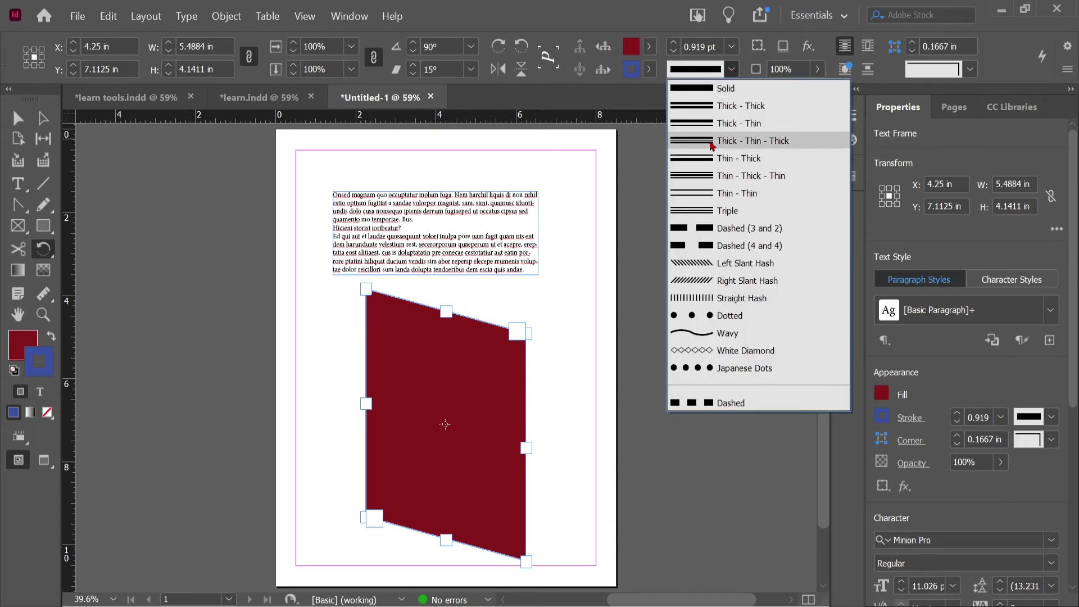
pyautogui.click(697, 315)
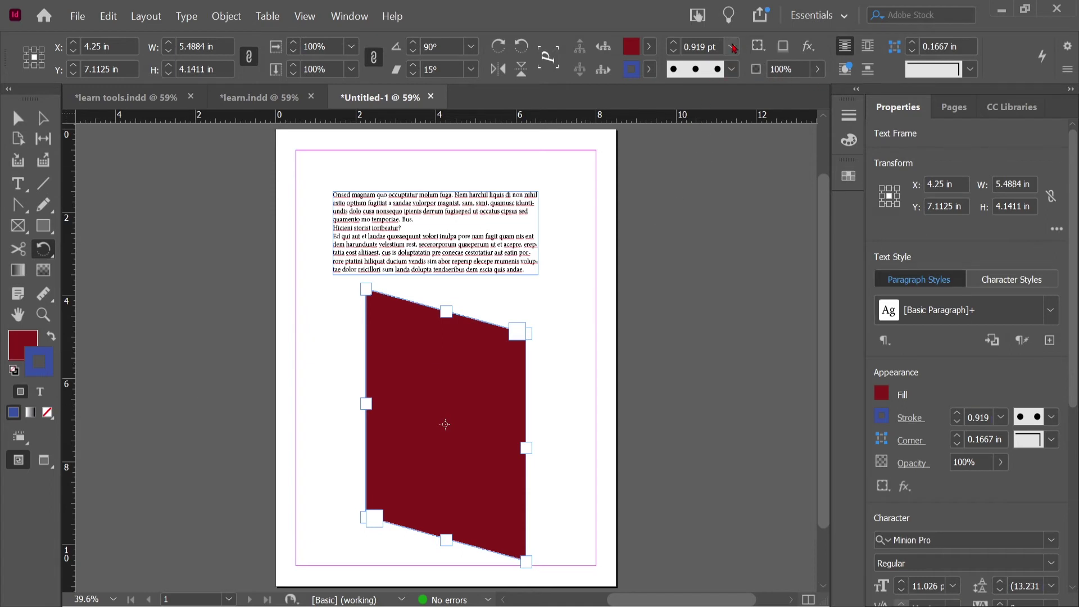
pyautogui.click(697, 46)
pyautogui.write('14')
pyautogui.press('Return')
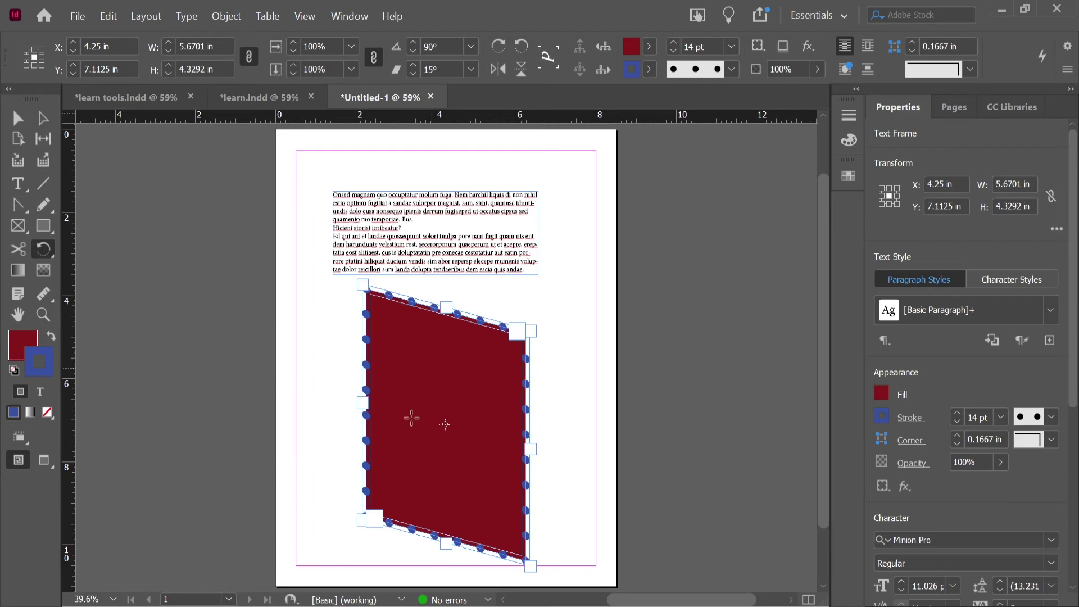
pyautogui.click(732, 68)
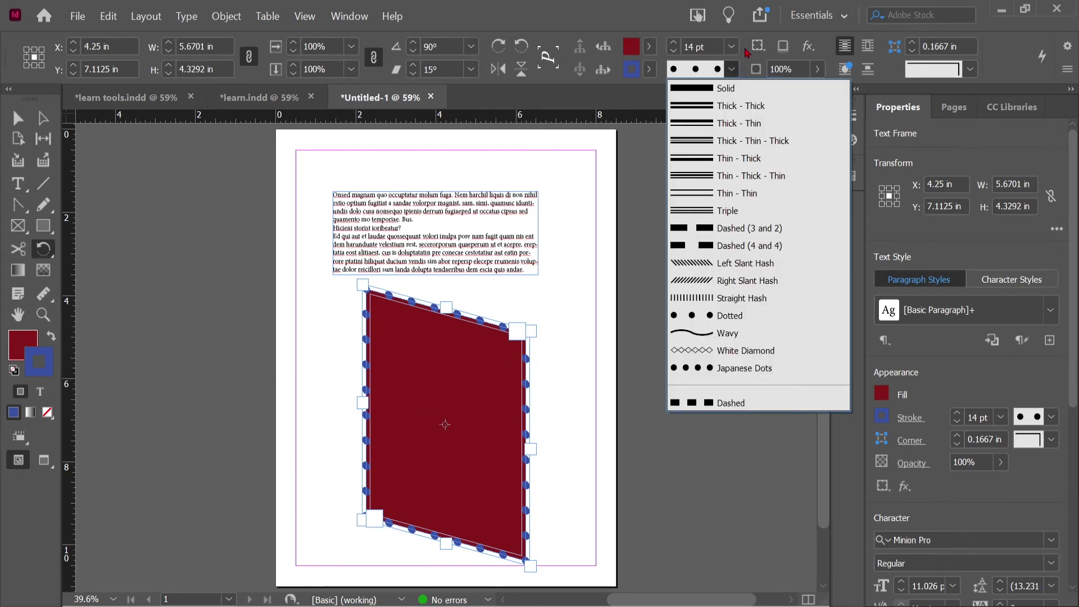
pyautogui.click(746, 54)
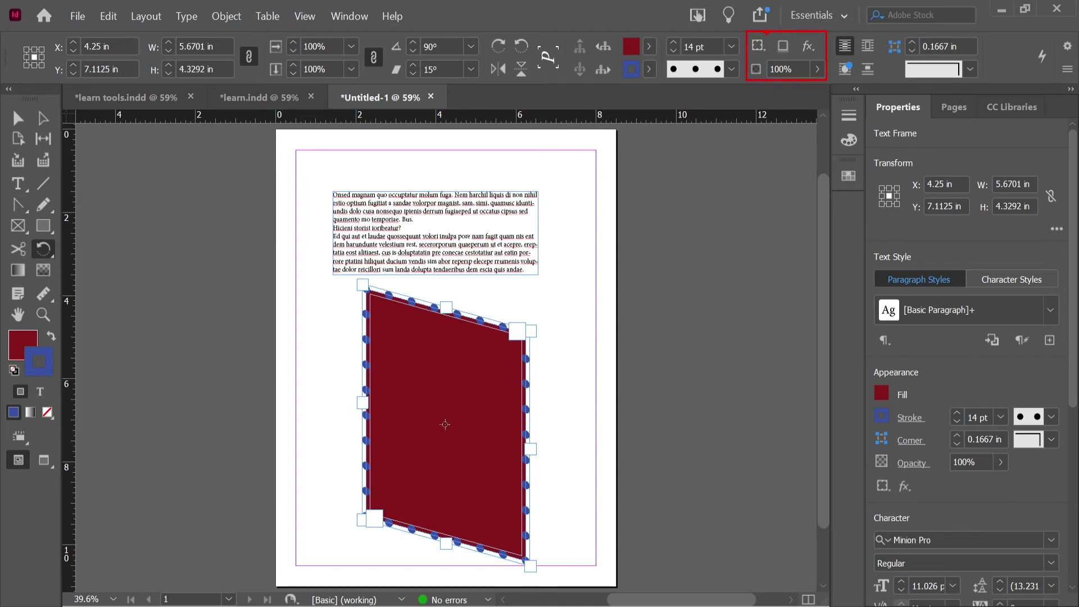
# Add a drop shadow to the rectangle with effects targeting the whole Object, leaving the opacity at 100%.
pyautogui.click(766, 49)
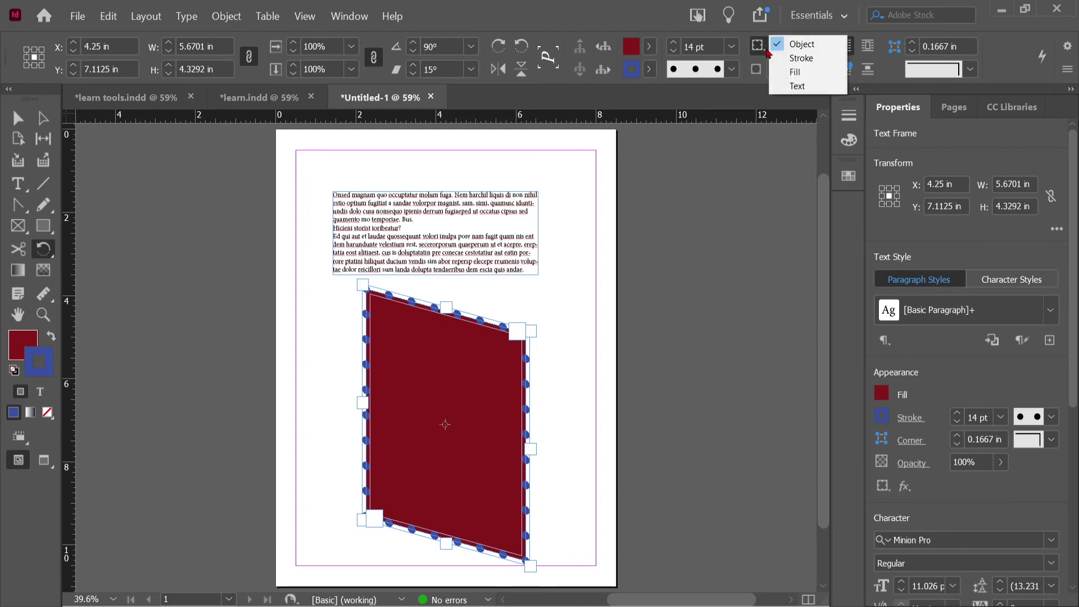
pyautogui.click(804, 45)
pyautogui.click(783, 50)
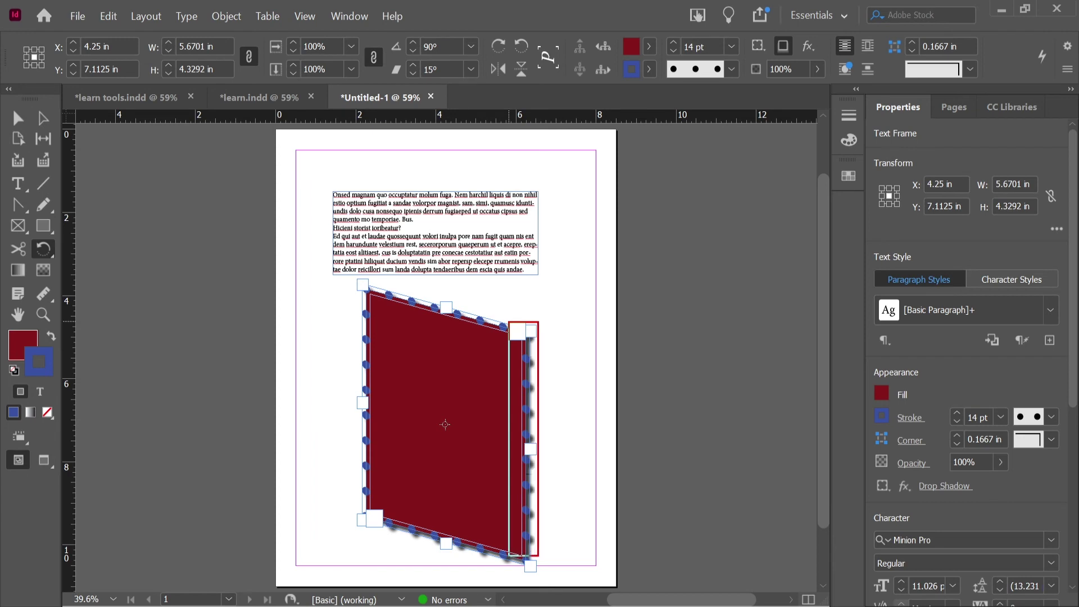
pyautogui.click(818, 70)
pyautogui.moveTo(819, 91)
pyautogui.mouseDown()
pyautogui.moveTo(753, 91)
pyautogui.moveTo(821, 91)
pyautogui.mouseUp()
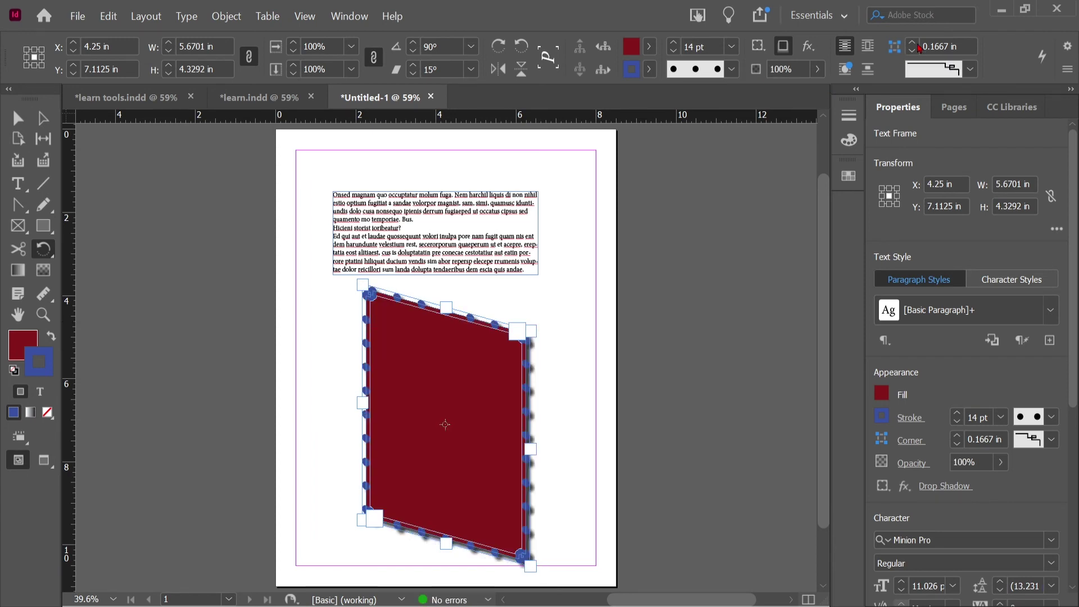
# Undo the rectangle's Fancy corners, drop shadow and dotted 14 pt stroke.
pyautogui.click(971, 68)
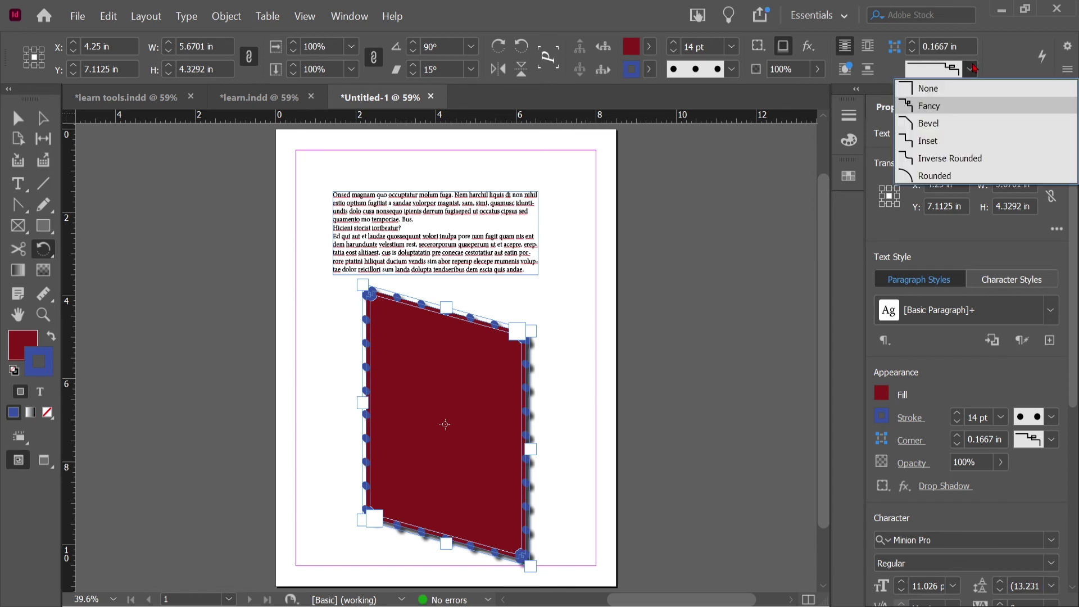
pyautogui.click(973, 68)
pyautogui.hotkey('ctrl', 'z')
pyautogui.hotkey('ctrl', 'z')
pyautogui.hotkey('ctrl', 'z')
# Apply Fancy corners to the rectangle and try different corner sizes, including 2.3125 in and 0.5 in.
pyautogui.click(971, 68)
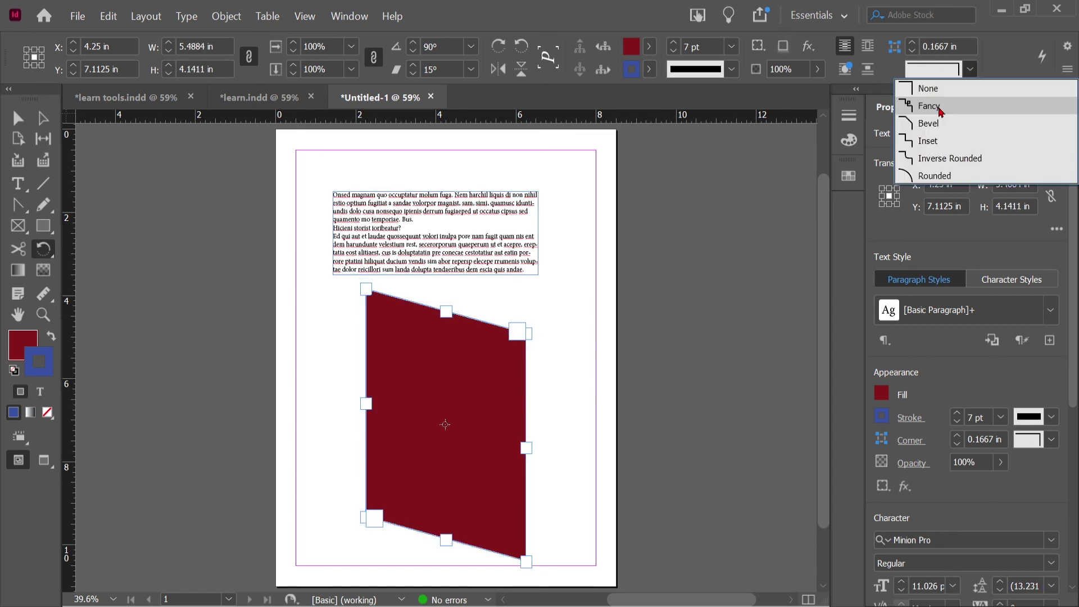
pyautogui.click(939, 108)
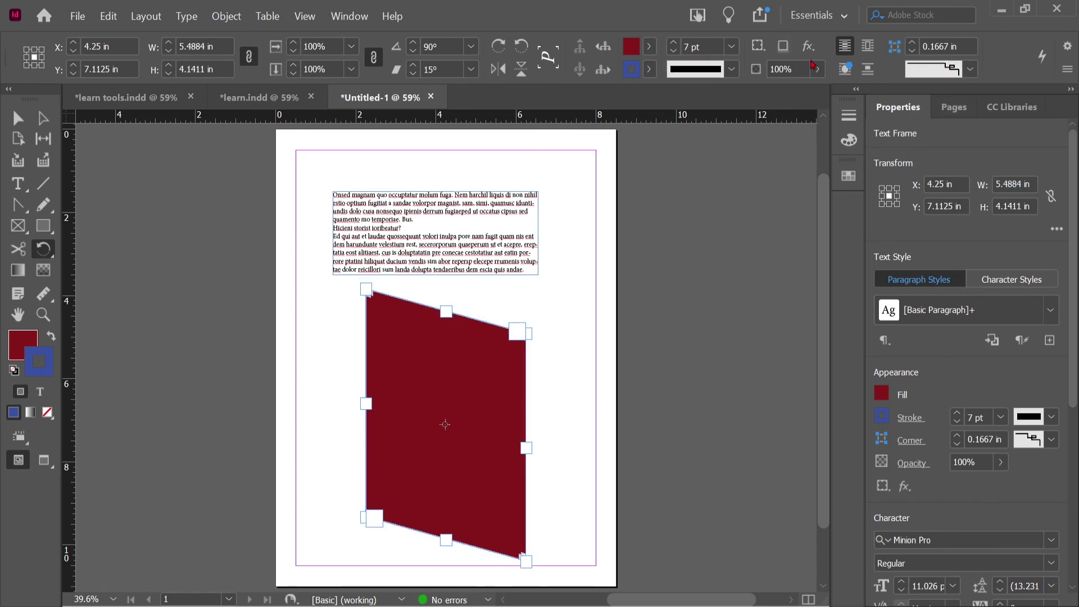
pyautogui.click(912, 43)
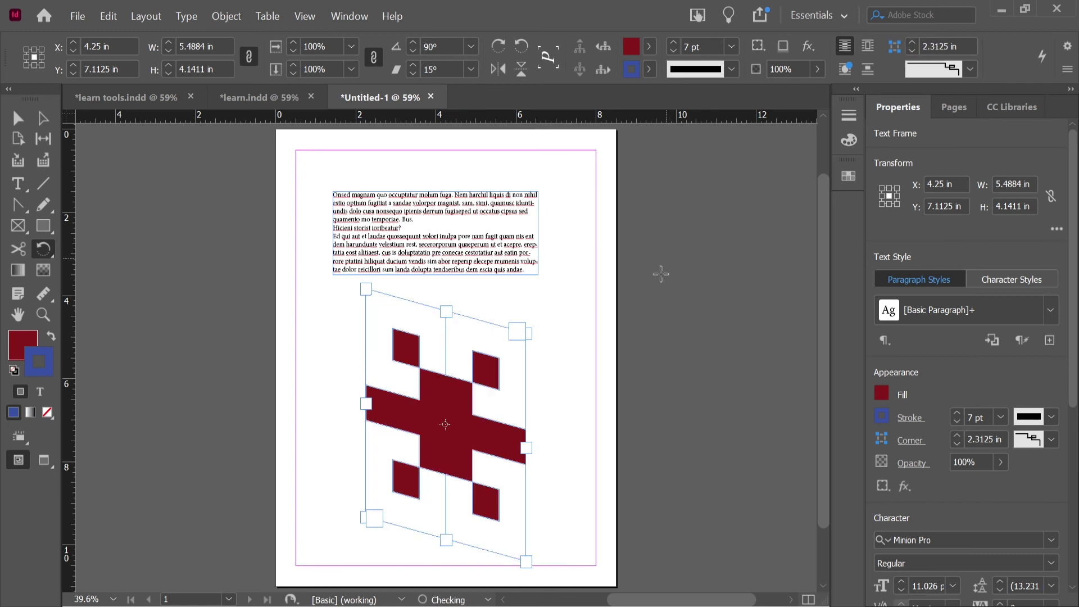
pyautogui.click(912, 53)
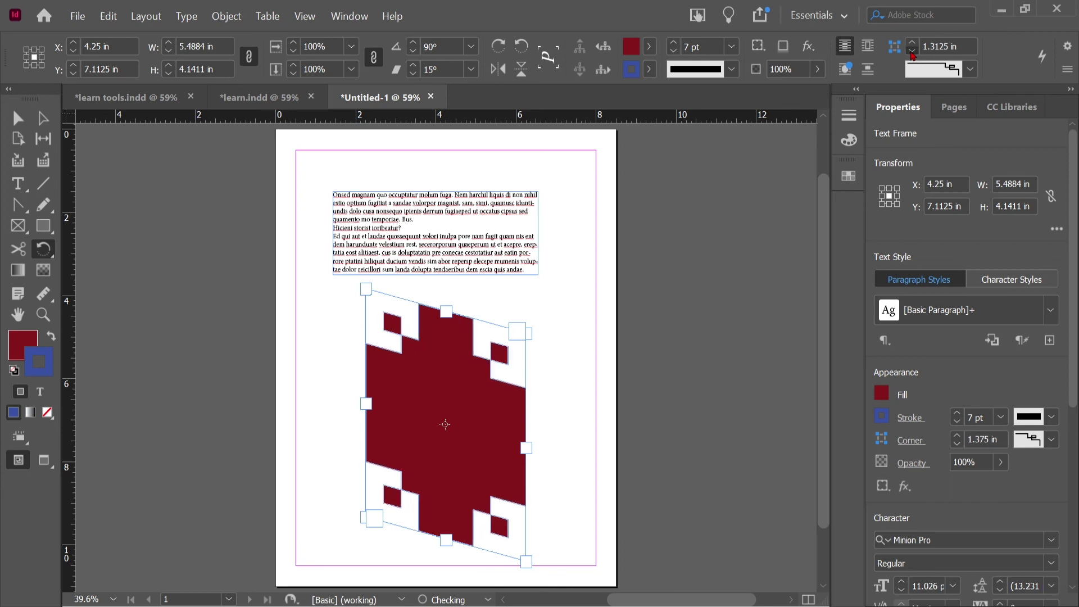
pyautogui.click(913, 53)
pyautogui.click(912, 53)
pyautogui.click(912, 53)
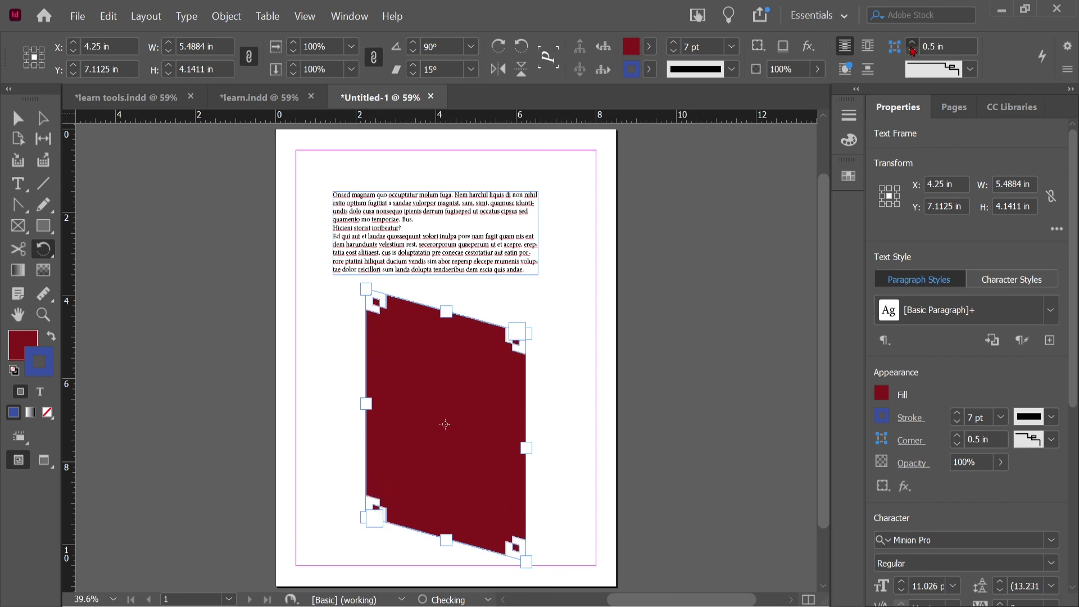
# Change the rectangle's corner shape to Rounded with a corner size of 0.6875 in.
pyautogui.click(971, 69)
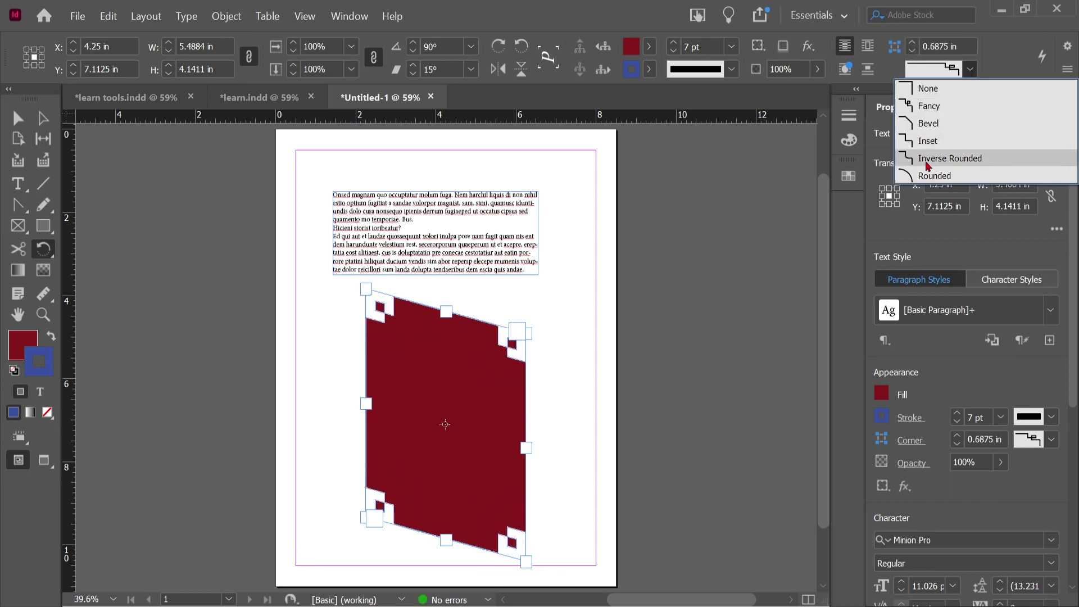
pyautogui.click(923, 177)
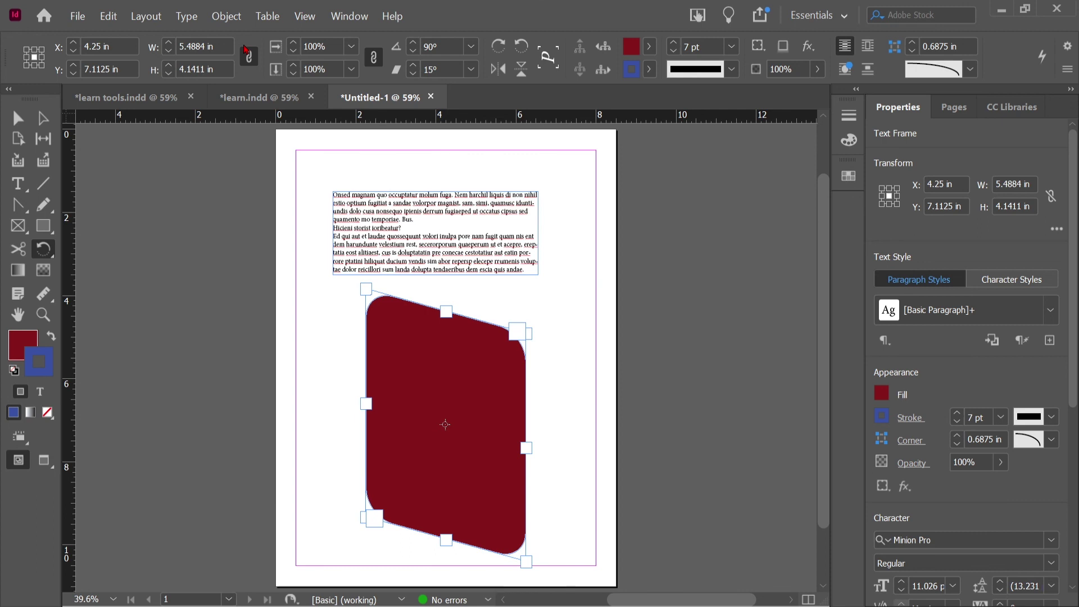
# Enter the text frame above the rectangle for text editing, placing the cursor in the line "Hicieni storist ioribeatur?".
pyautogui.click(17, 117)
pyautogui.tripleClick(453, 225)
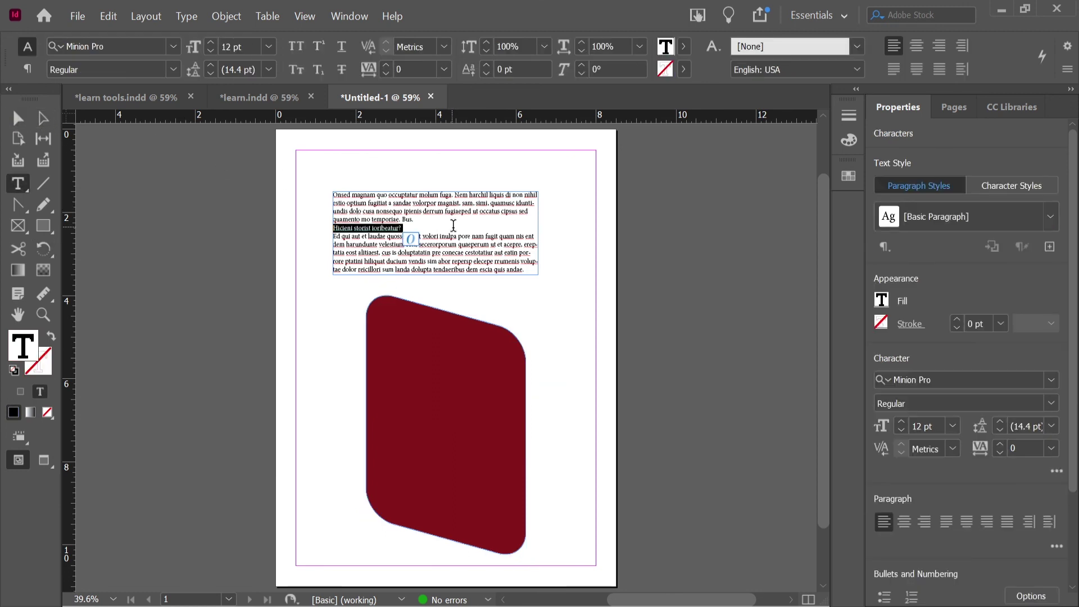
pyautogui.click(453, 225)
pyautogui.tripleClick(453, 225)
pyautogui.click(450, 225)
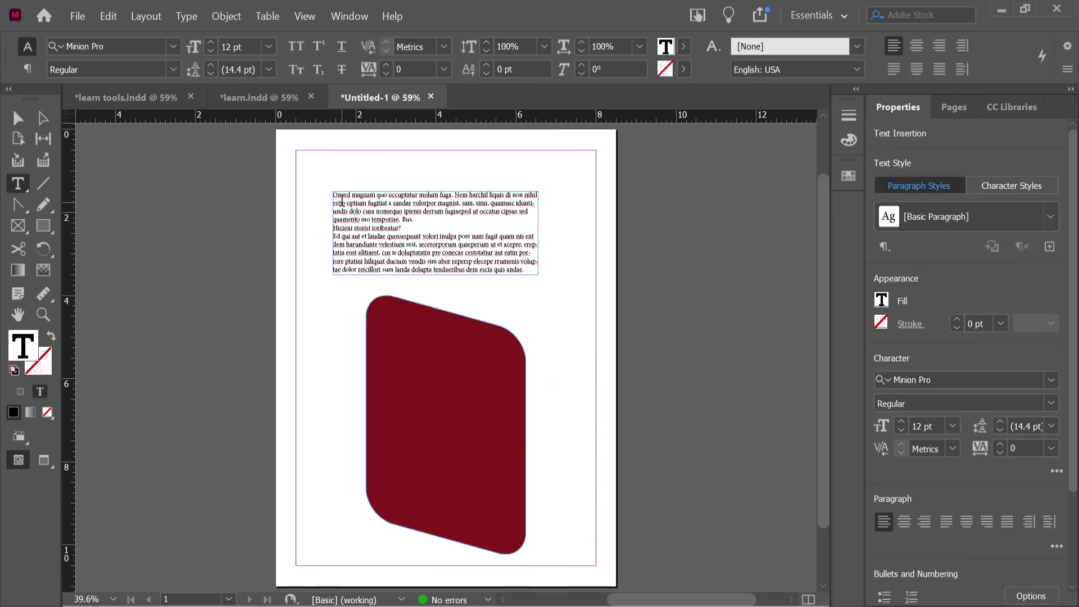